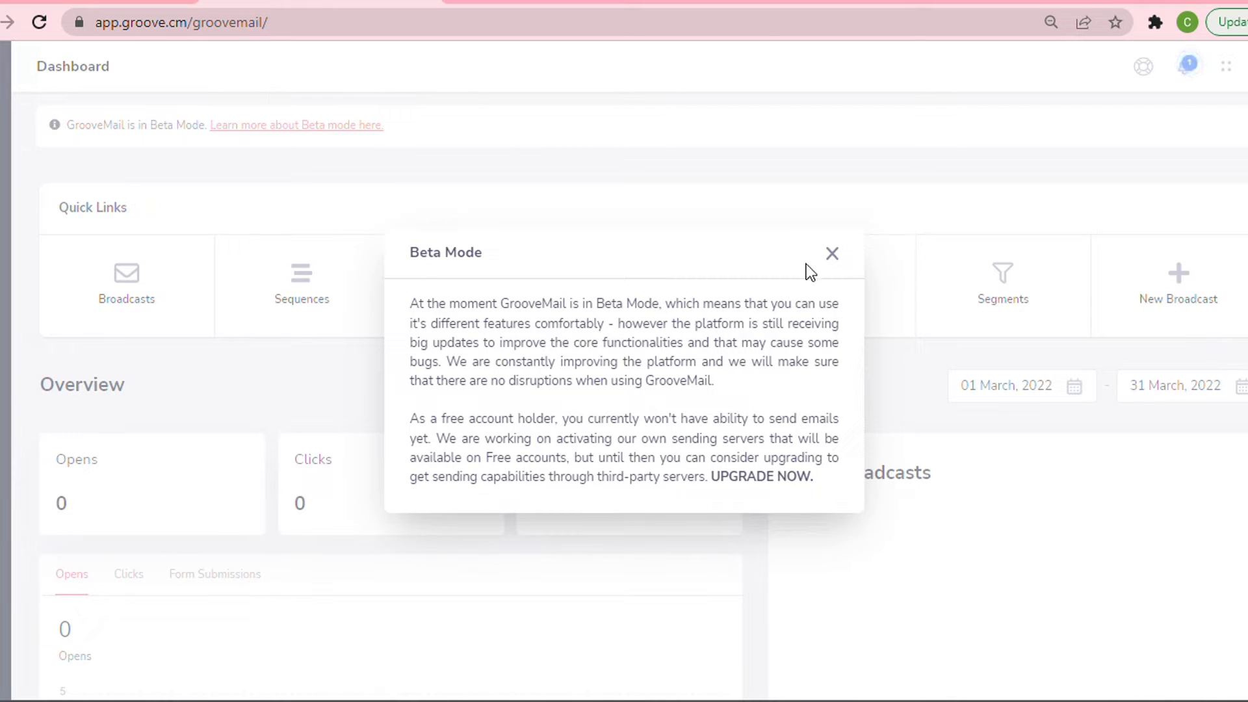
Step: Dismiss the beta mode notice and create a new subscriber list named "Your Amazing Offer"
{"action": "left_click", "coordinate": [834, 255]}
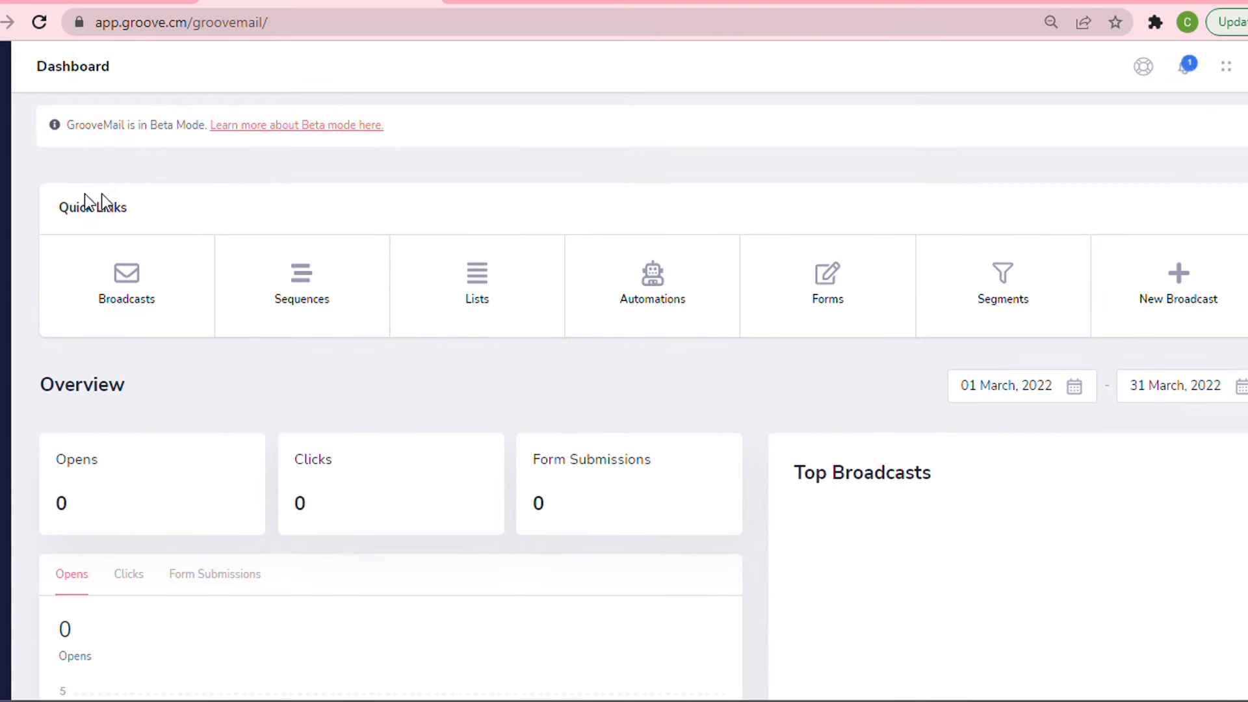
{"action": "left_click", "coordinate": [473, 273]}
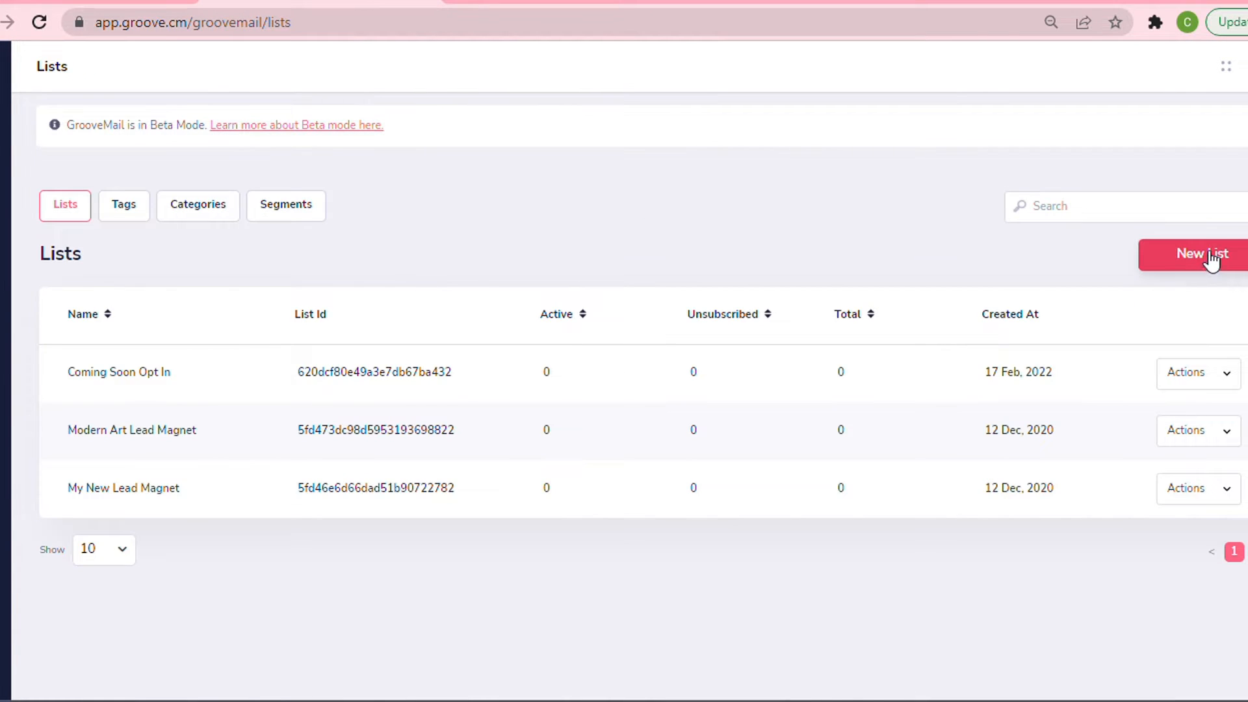
{"action": "left_click", "coordinate": [1207, 255]}
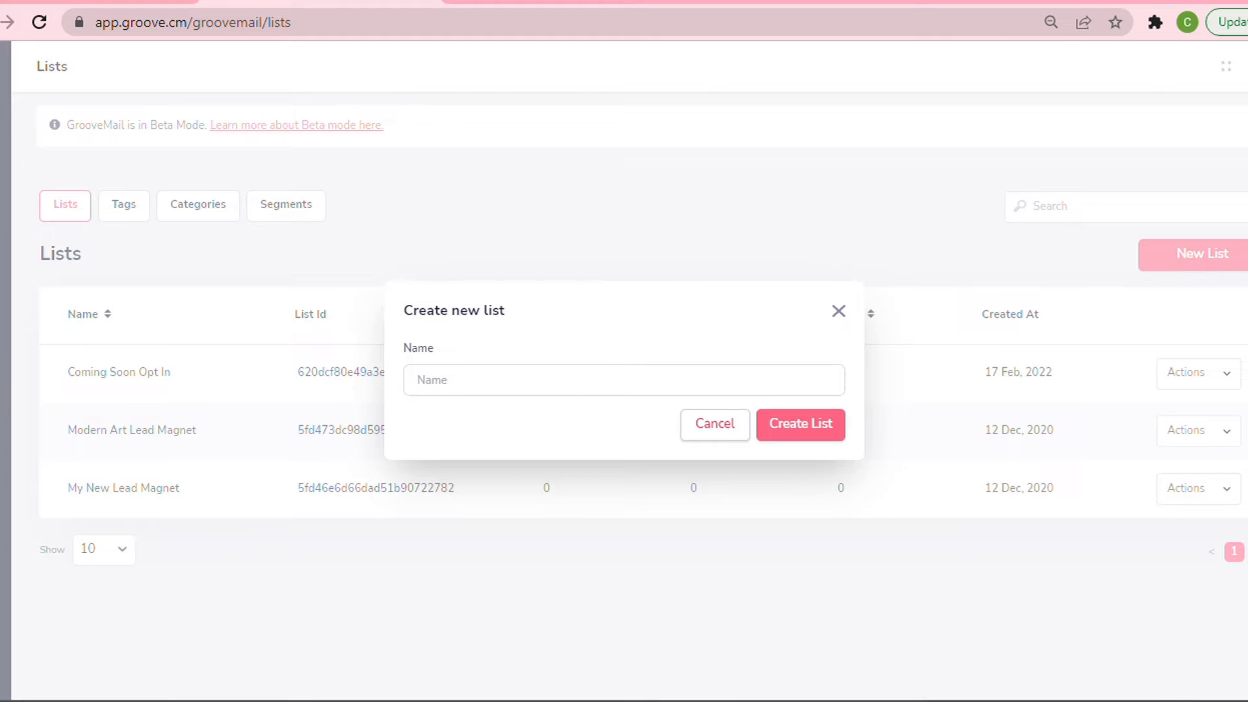
{"action": "type", "text": "Your Amazing Offer"}
{"action": "left_click", "coordinate": [818, 429]}
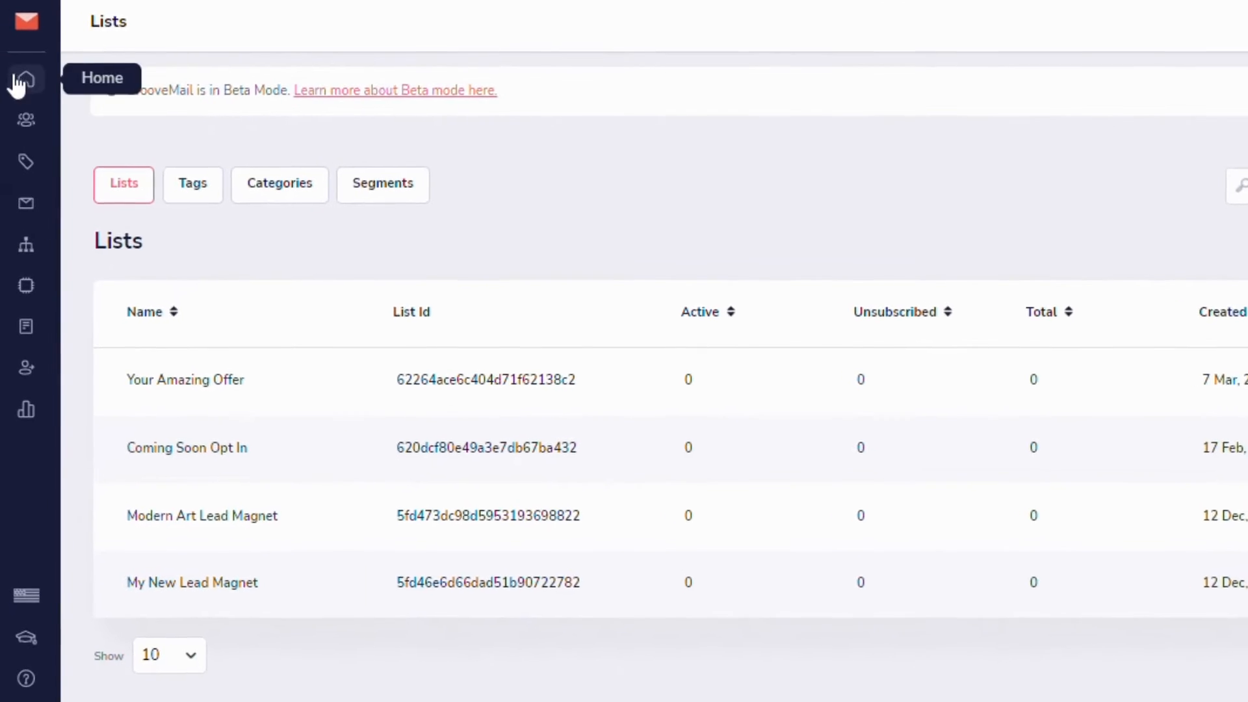
Step: Return to the dashboard and create a new form named "Your Amazing Offer"
{"action": "left_click", "coordinate": [30, 84]}
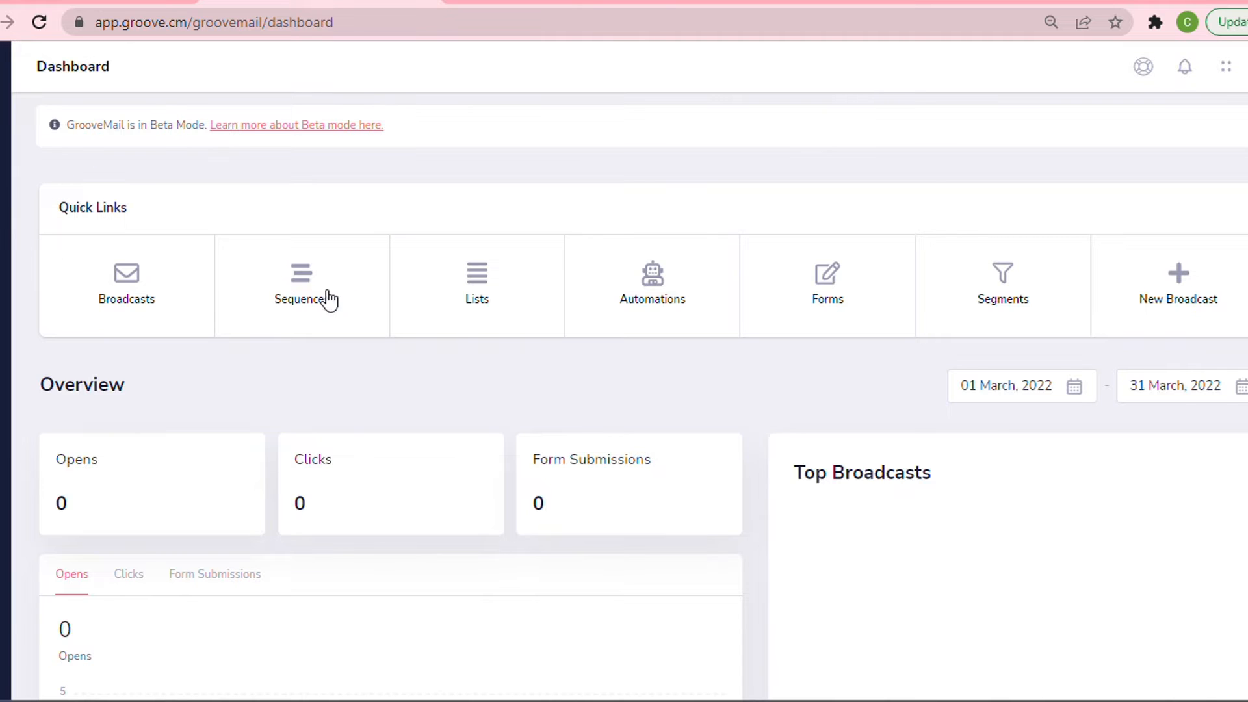
{"action": "left_click", "coordinate": [828, 298]}
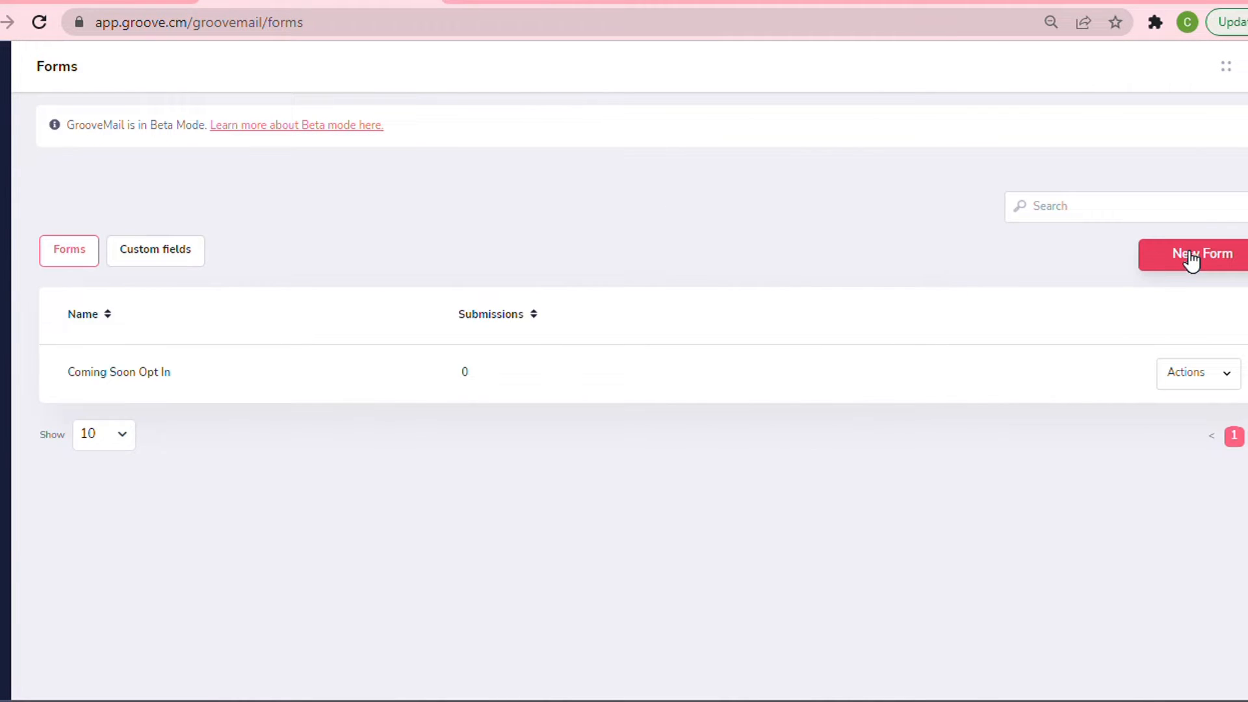
{"action": "left_click", "coordinate": [1190, 257]}
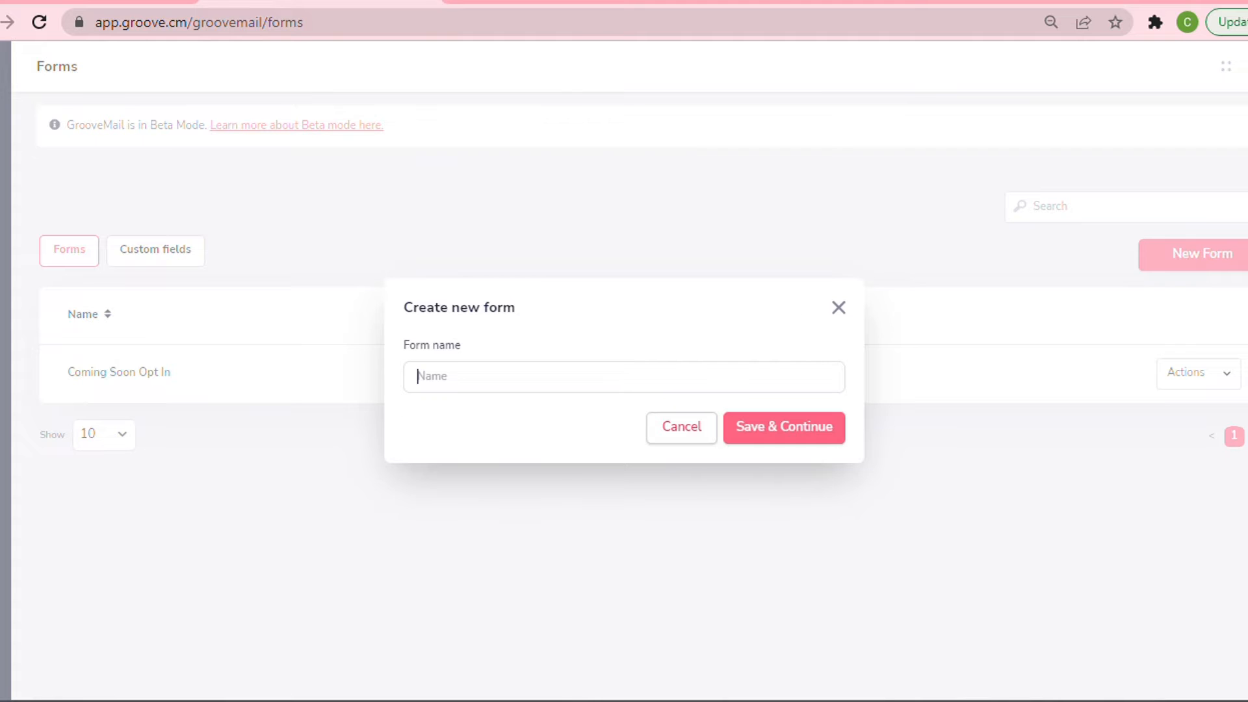
{"action": "type", "text": "Your Amazing Offer"}
{"action": "left_click", "coordinate": [836, 427]}
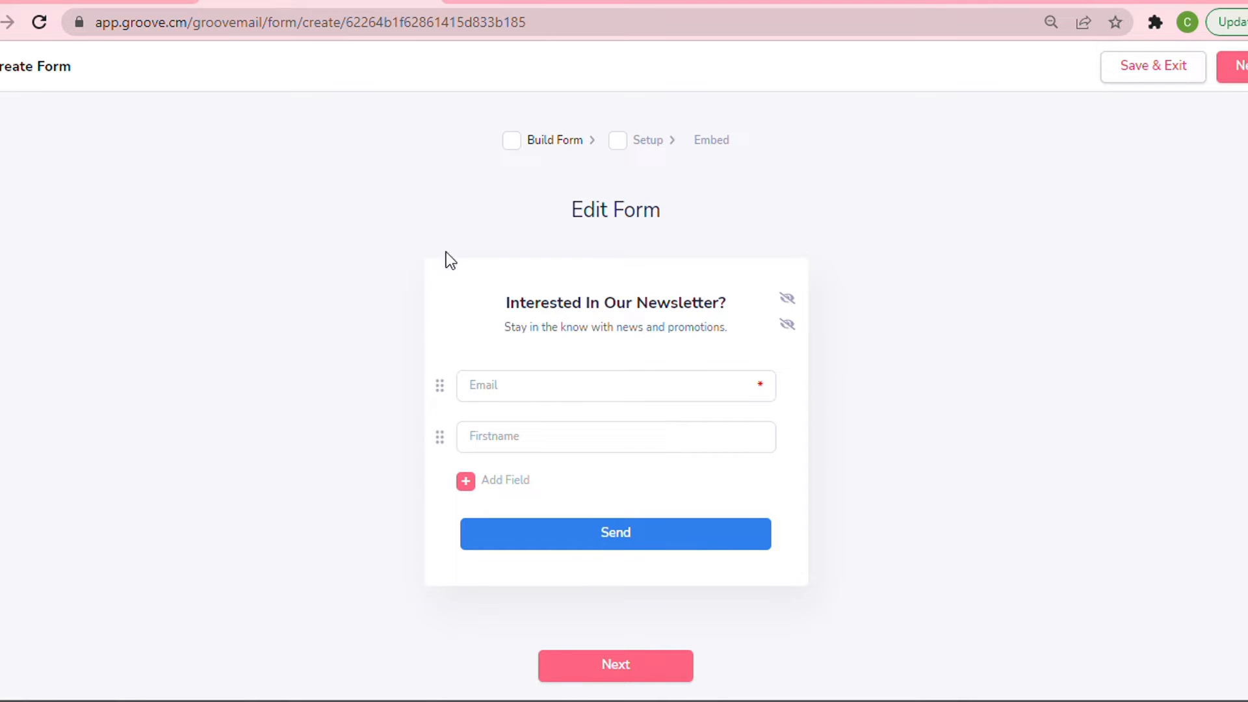
Step: Hide the form's heading and subheading, and set the email field's placeholder to "Your best email*"
{"action": "left_click", "coordinate": [787, 305]}
{"action": "left_click", "coordinate": [786, 325]}
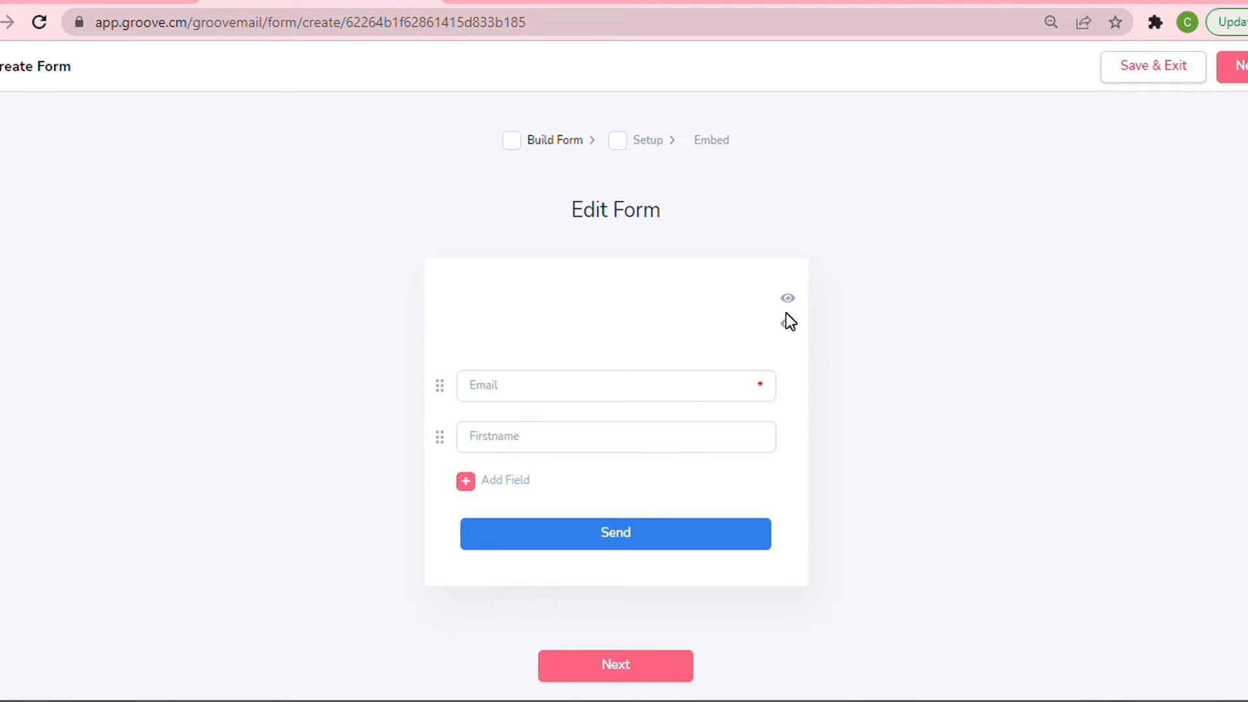
{"action": "left_click", "coordinate": [512, 386]}
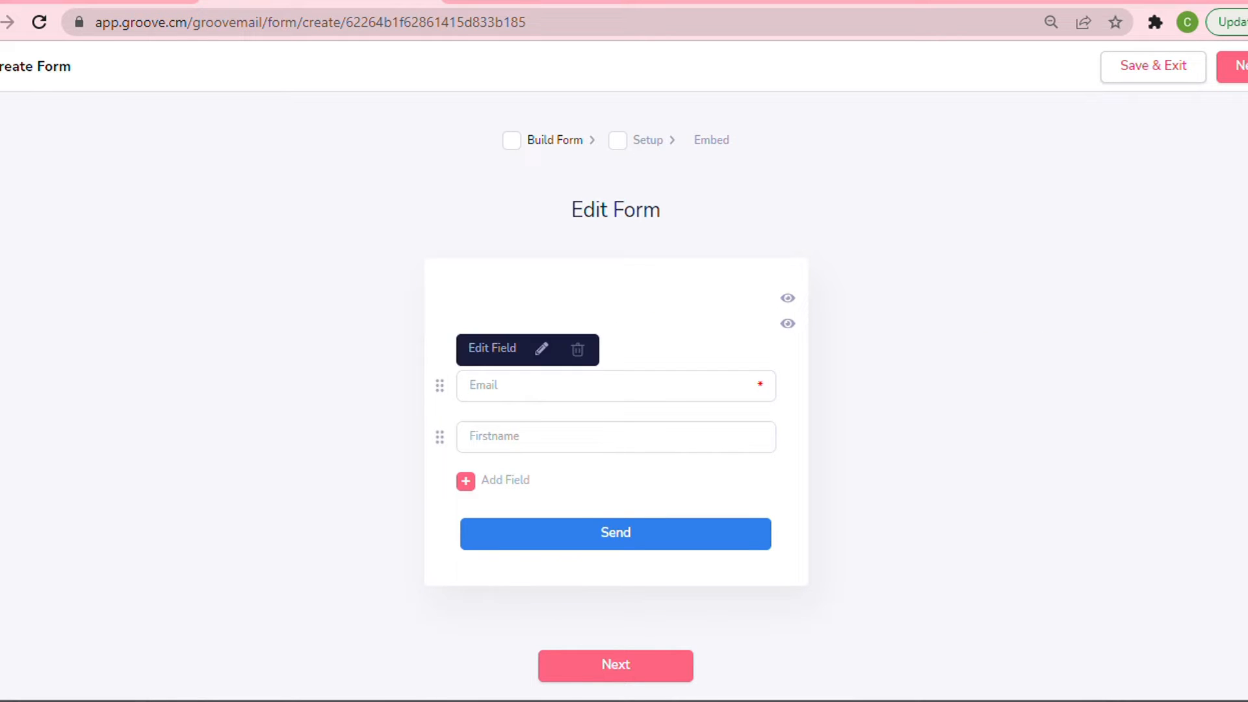
{"action": "left_click", "coordinate": [543, 353]}
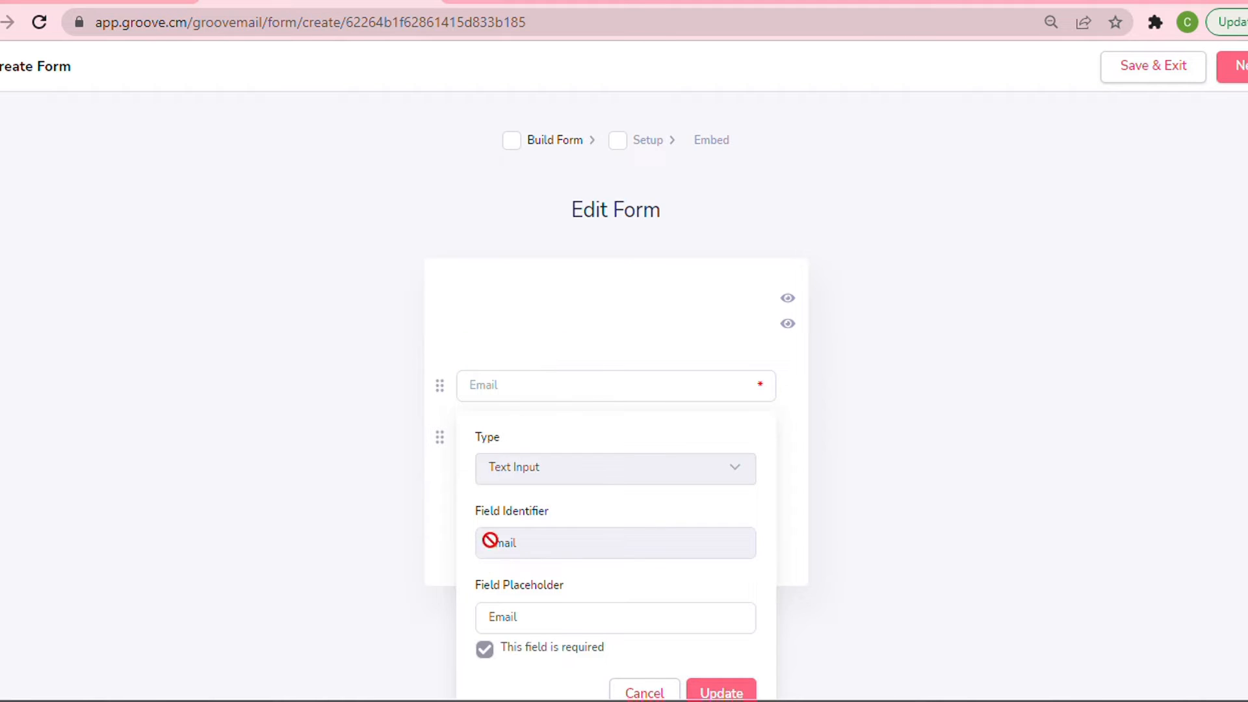
{"action": "left_click", "coordinate": [504, 616]}
{"action": "double_click", "coordinate": [504, 616]}
{"action": "type", "text": "Your best email*"}
{"action": "left_click", "coordinate": [704, 689]}
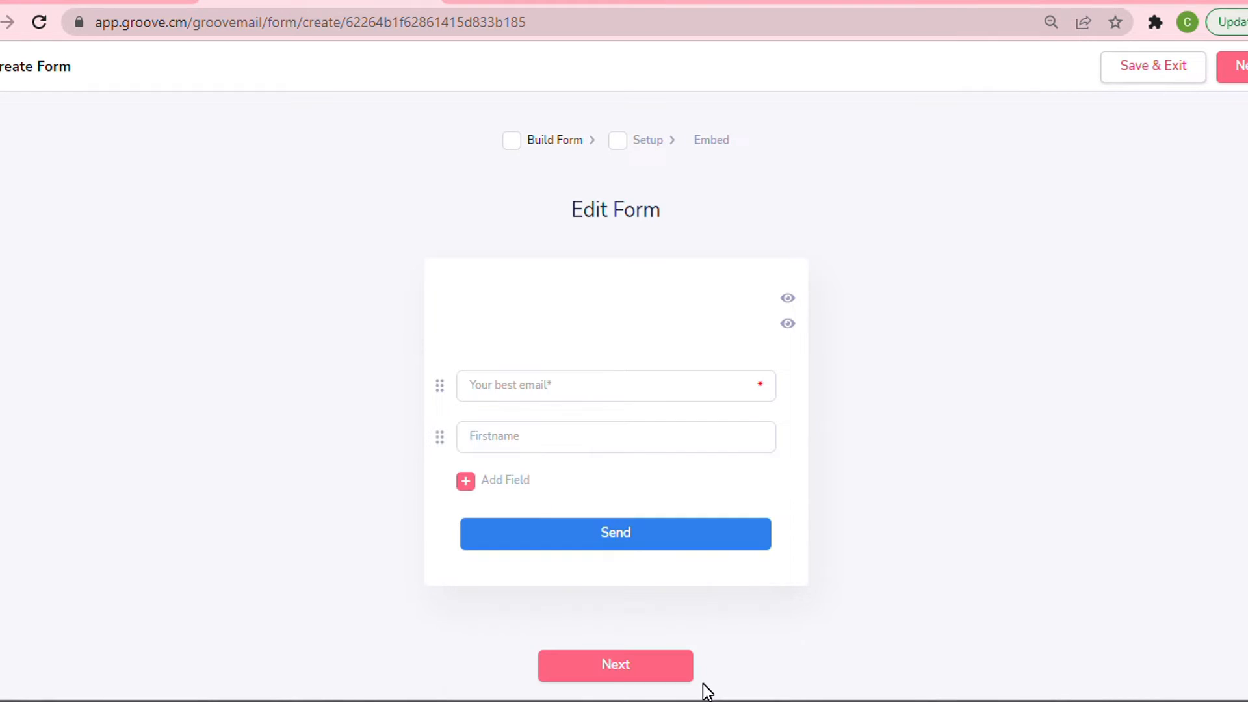
Step: Change the first name field's placeholder to "First Name*"
{"action": "left_click", "coordinate": [542, 400]}
{"action": "left_click", "coordinate": [517, 668]}
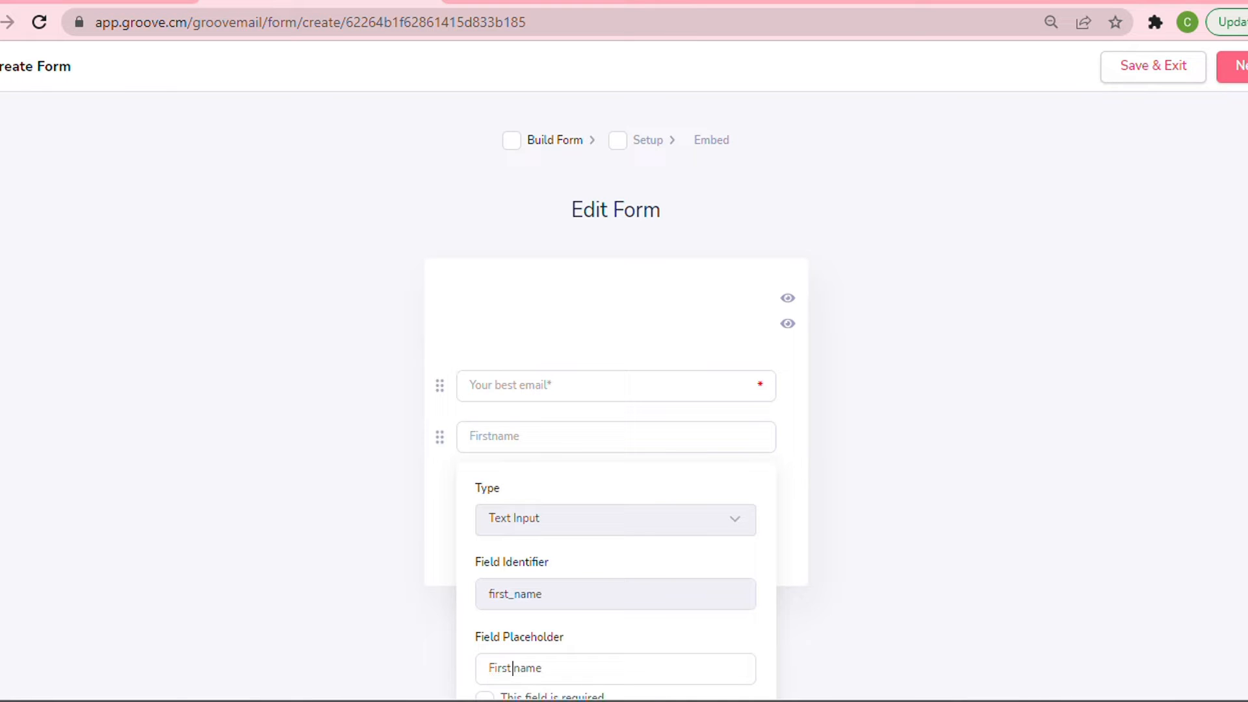
{"action": "key", "text": "Delete"}
{"action": "type", "text": "Name*"}
{"action": "scroll", "coordinate": [571, 642], "scroll_direction": "down", "scroll_amount": 1}
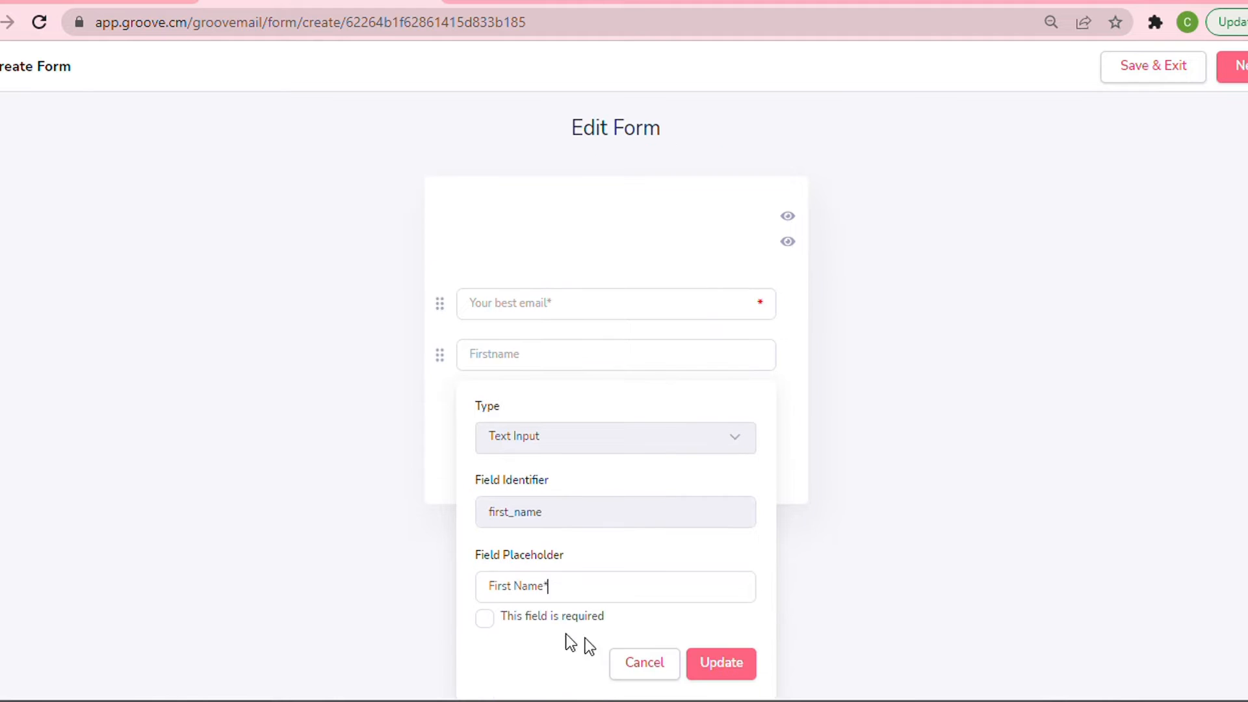
{"action": "left_click", "coordinate": [722, 663]}
Step: Make the first name field required and move it above the email field
{"action": "mouse_move", "coordinate": [469, 384]}
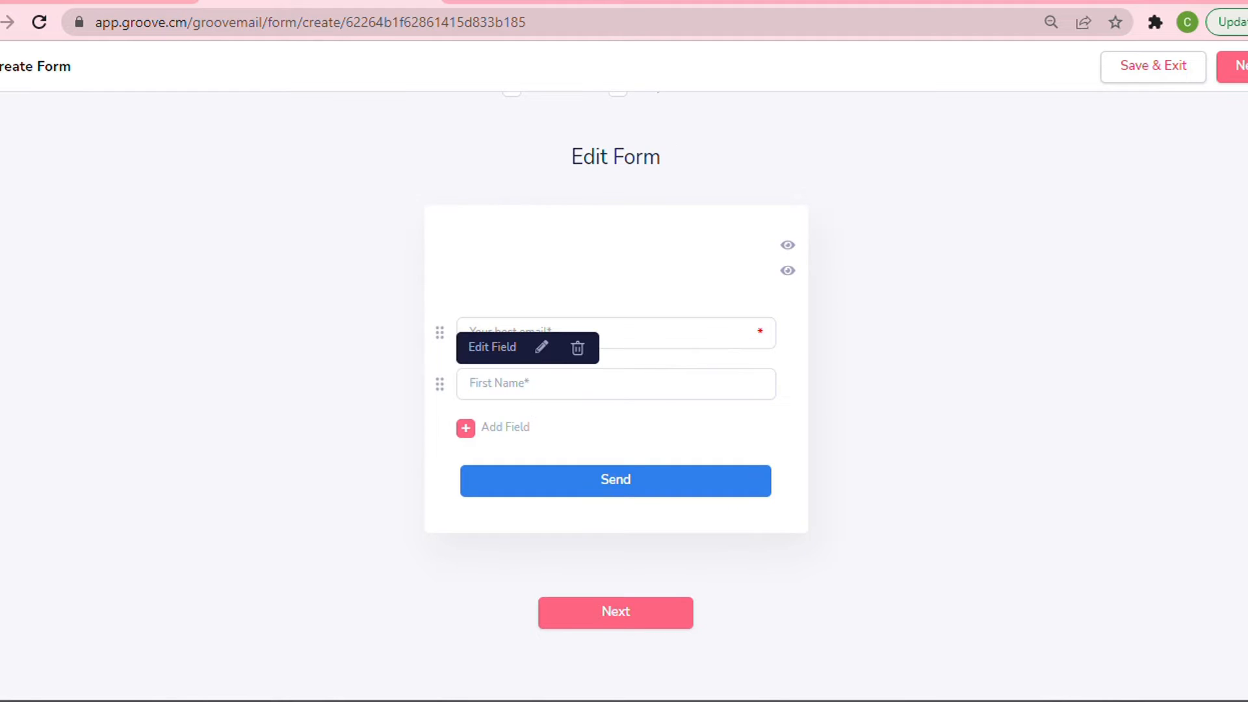
{"action": "left_click", "coordinate": [543, 349]}
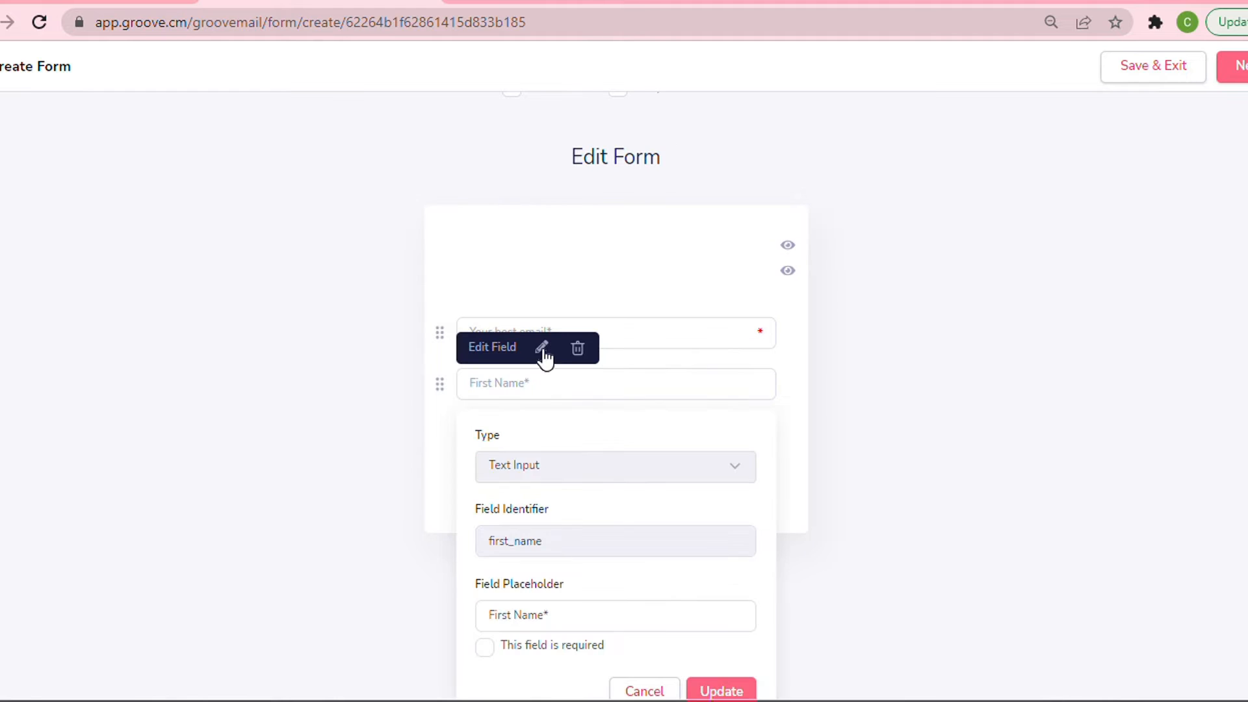
{"action": "left_click", "coordinate": [493, 653]}
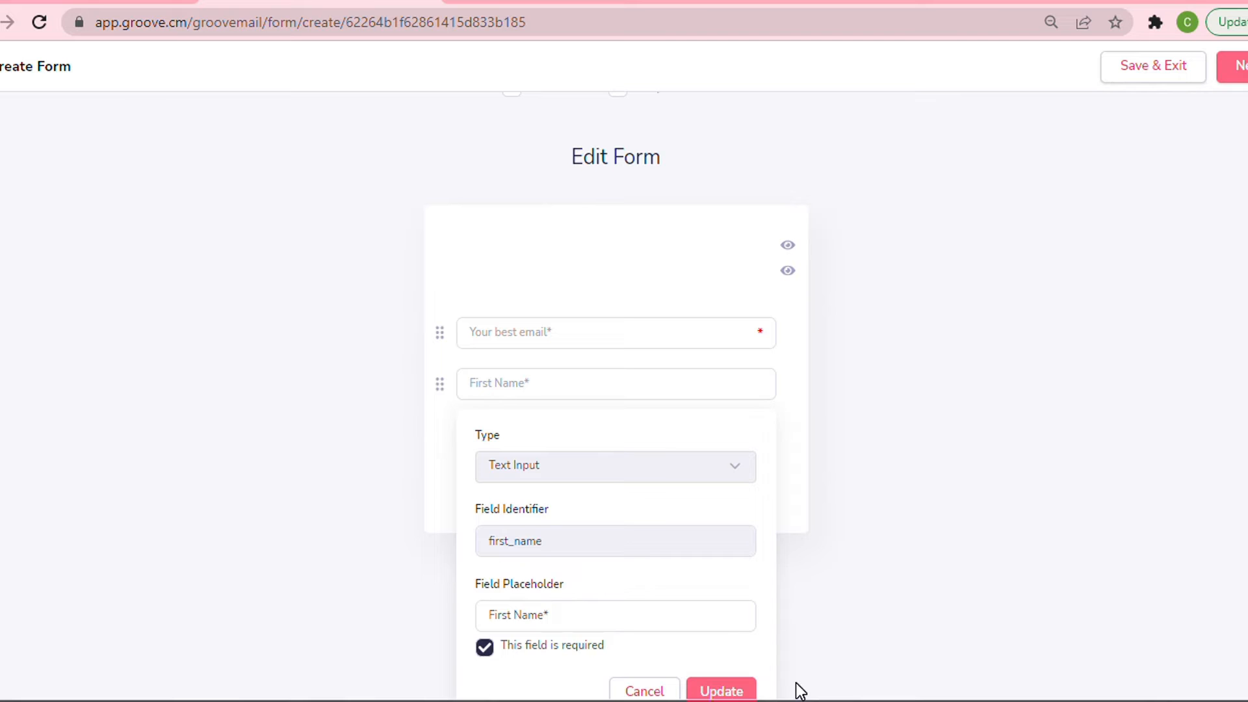
{"action": "left_click", "coordinate": [741, 692]}
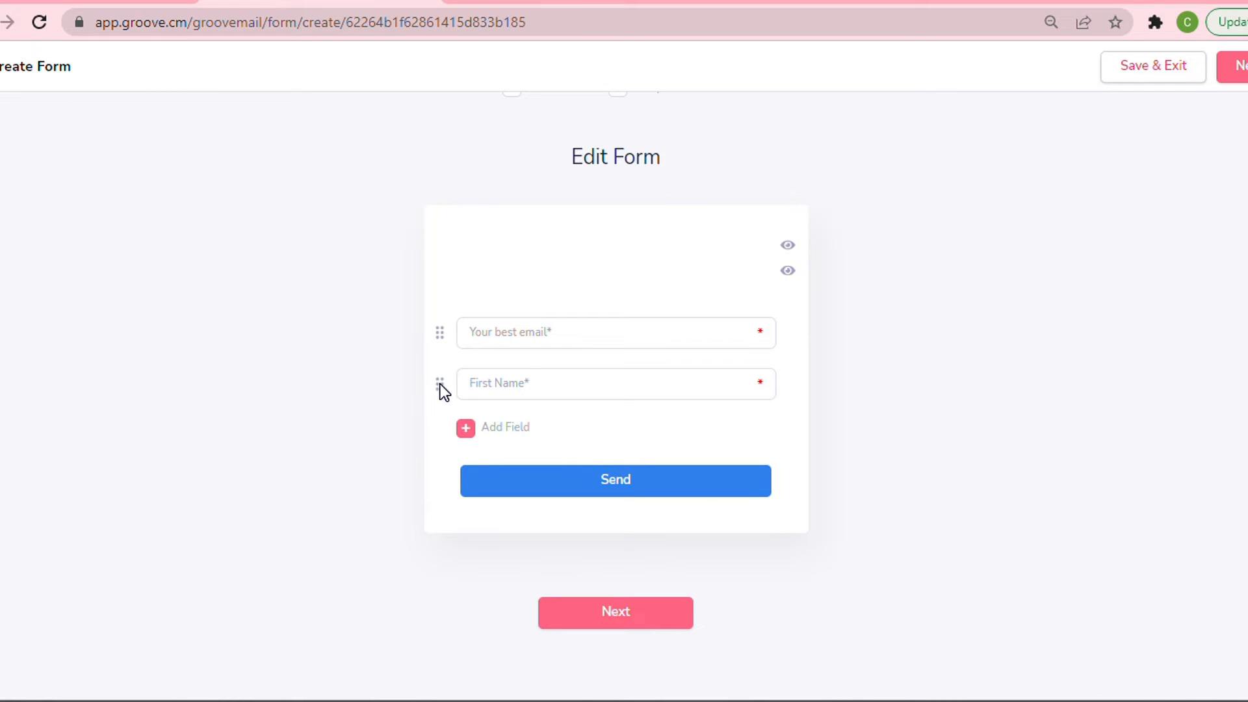
{"action": "left_click_drag", "start_coordinate": [440, 384], "coordinate": [451, 326]}
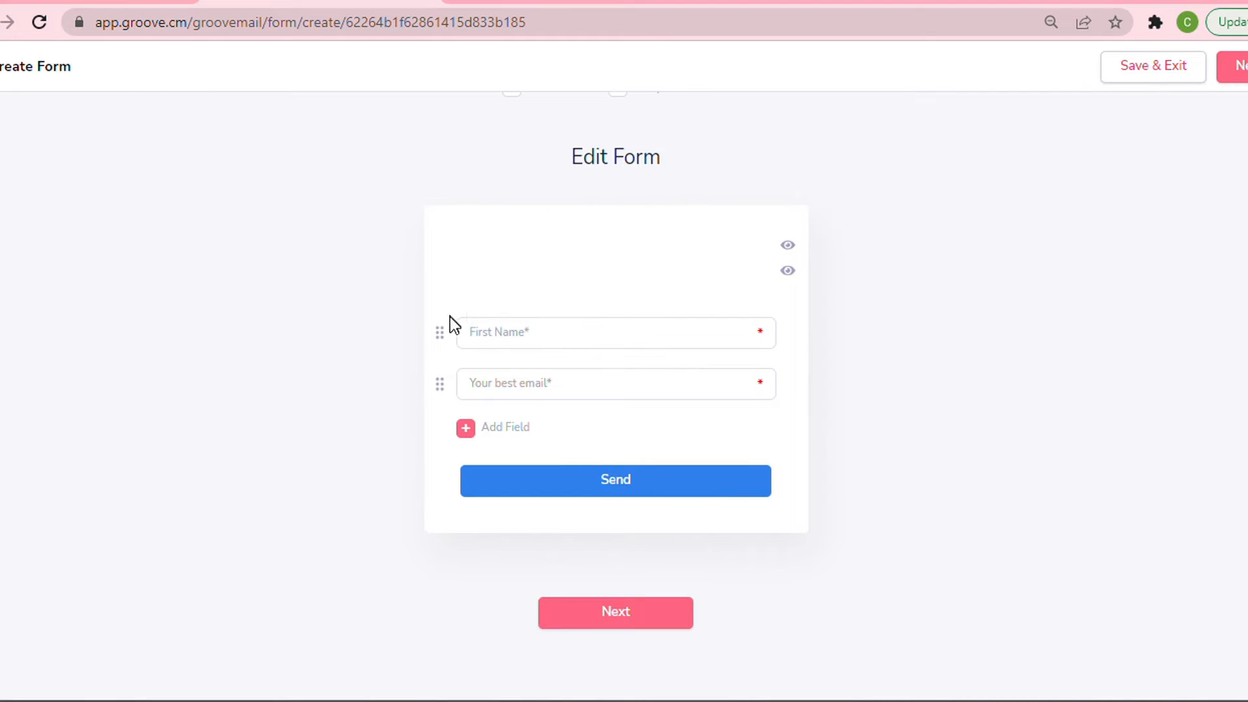
Step: Add a Phone field from the standard fields below the email field
{"action": "left_click", "coordinate": [591, 613]}
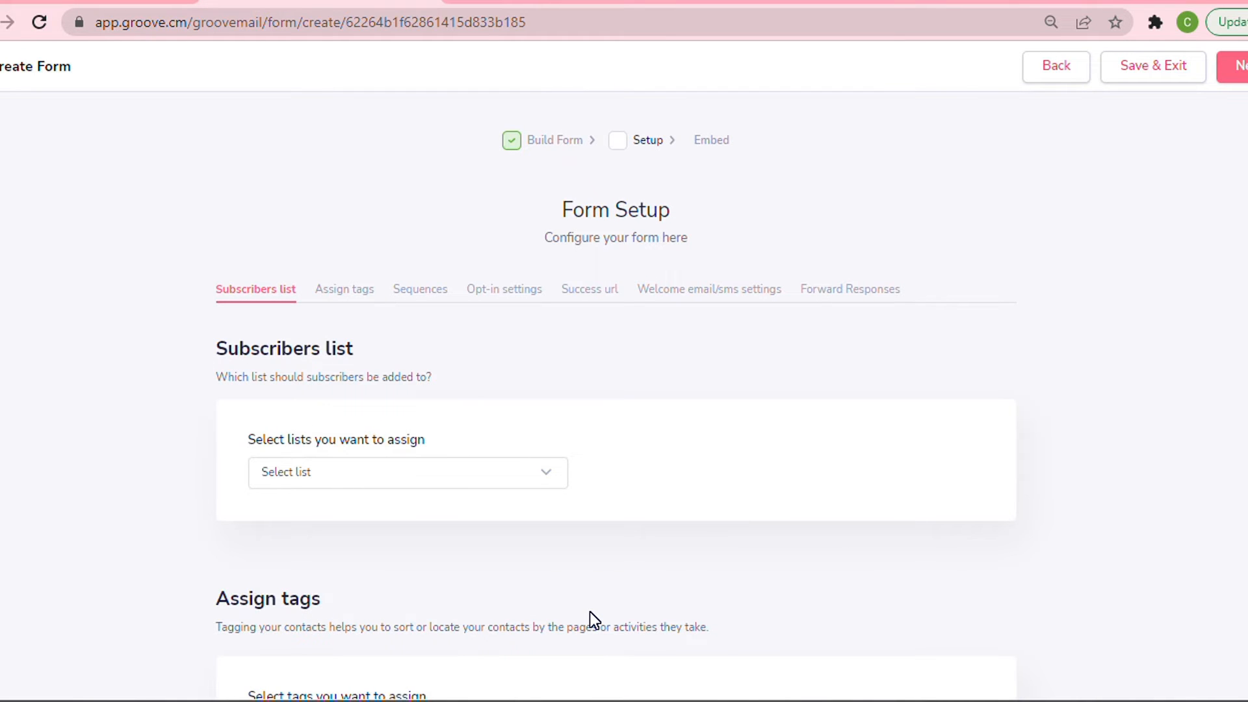
{"action": "left_click", "coordinate": [1054, 70]}
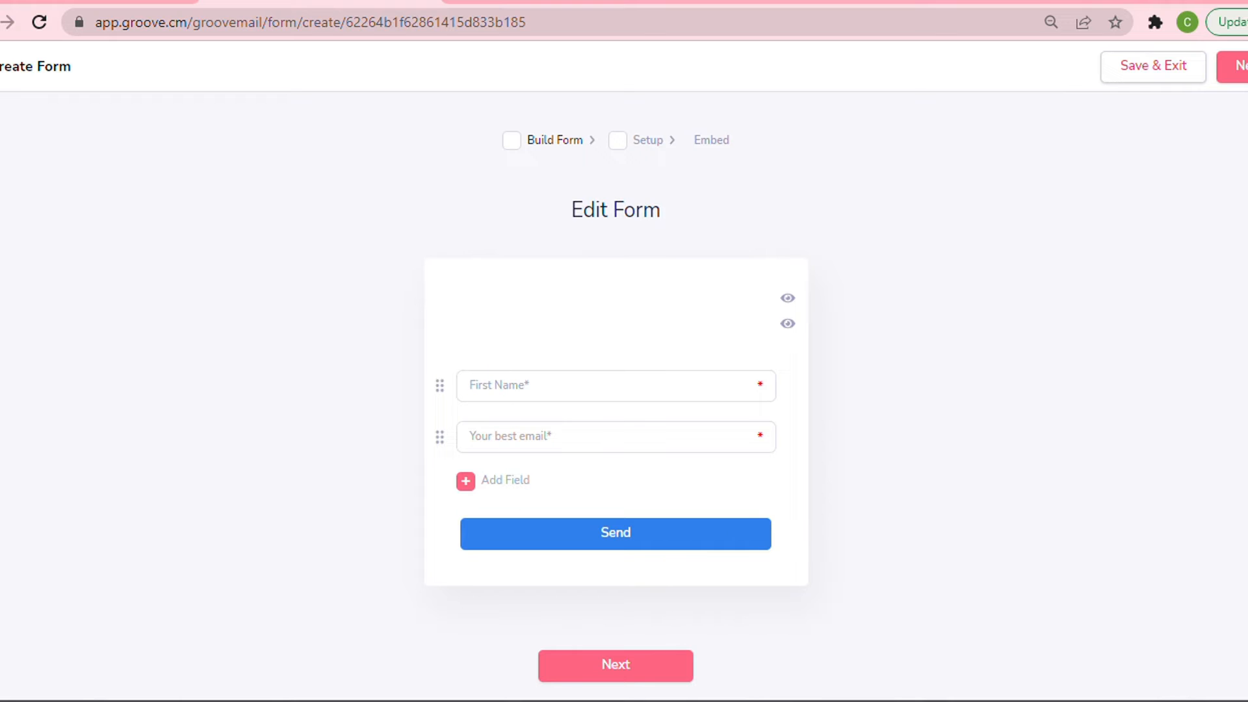
{"action": "left_click", "coordinate": [472, 489]}
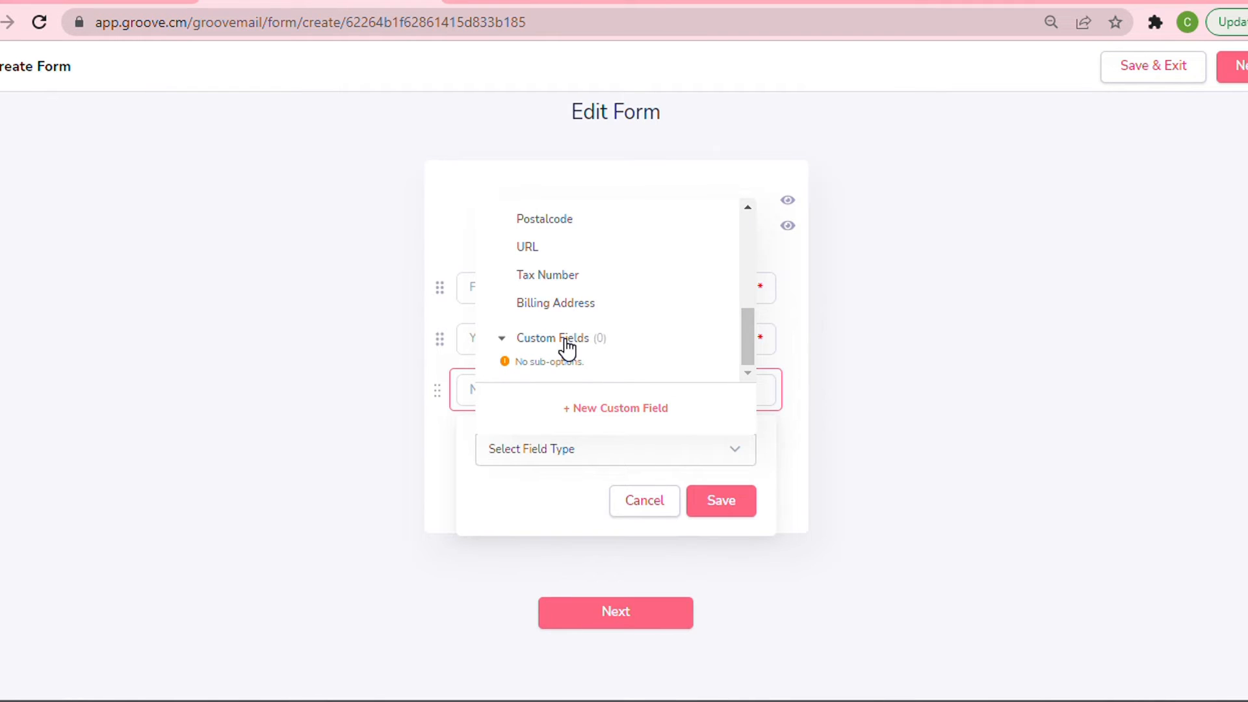
{"action": "left_click", "coordinate": [566, 339]}
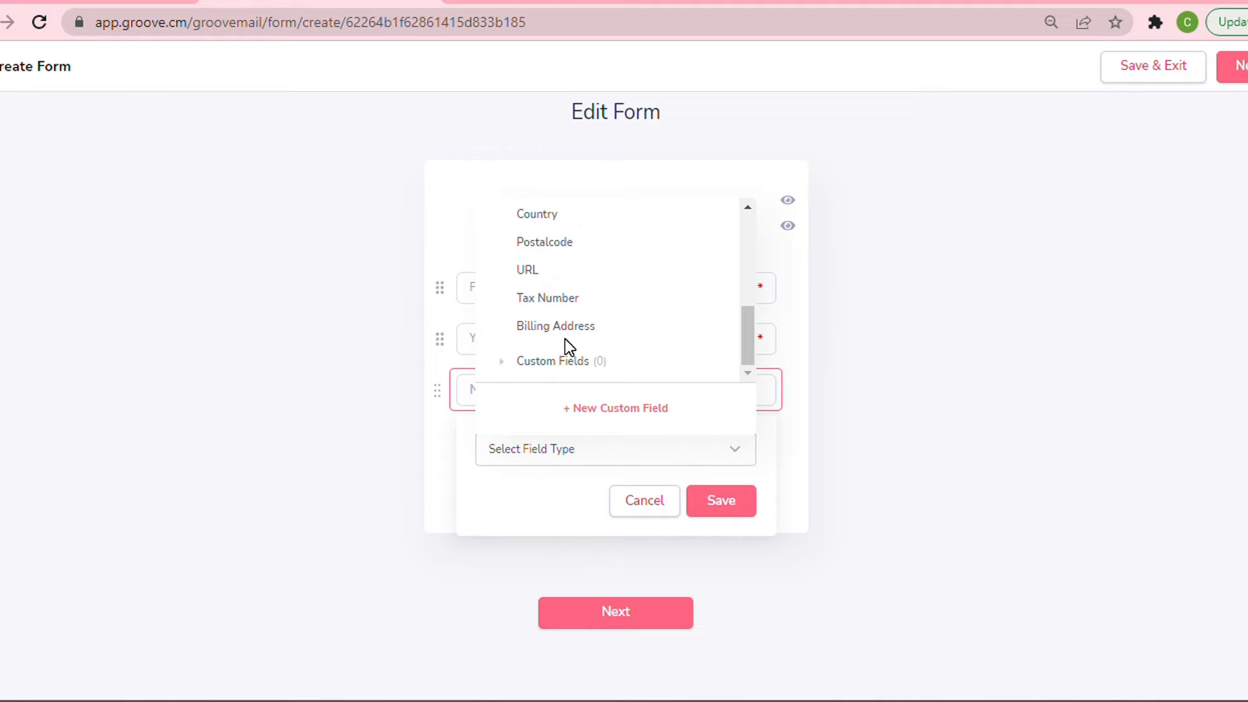
{"action": "left_click", "coordinate": [532, 361]}
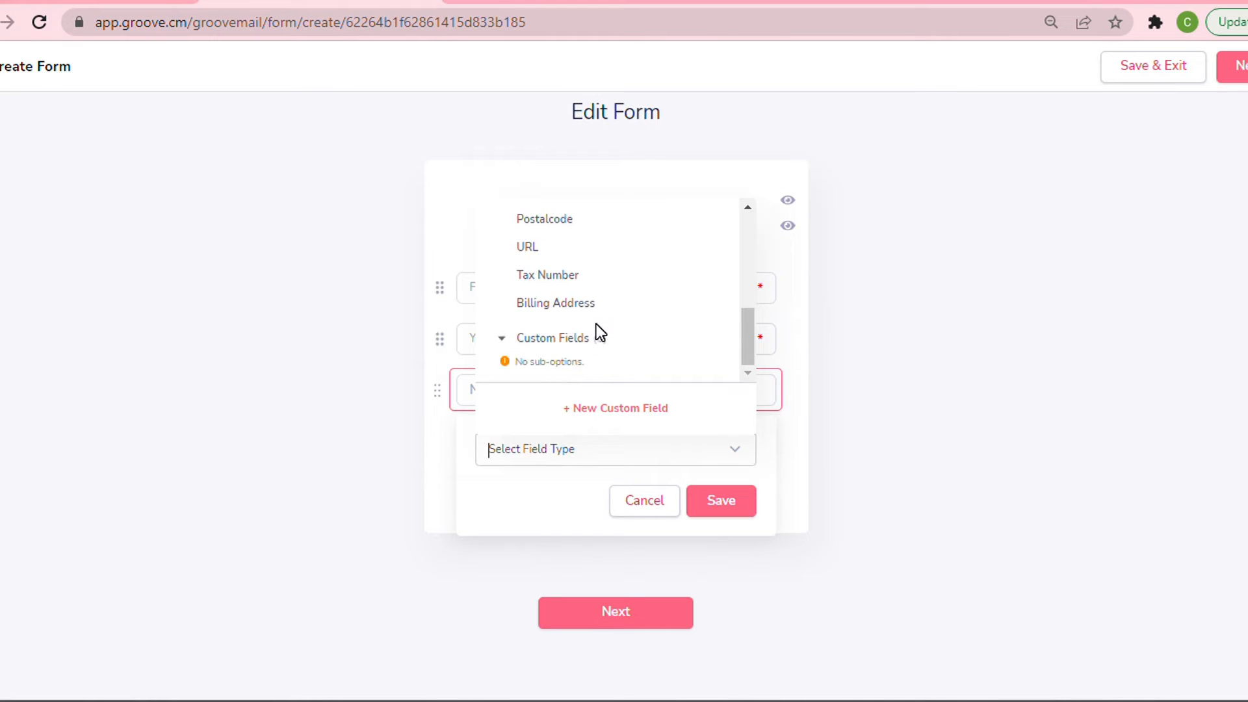
{"action": "left_click", "coordinate": [596, 325]}
{"action": "left_click", "coordinate": [546, 391]}
{"action": "left_click", "coordinate": [558, 449]}
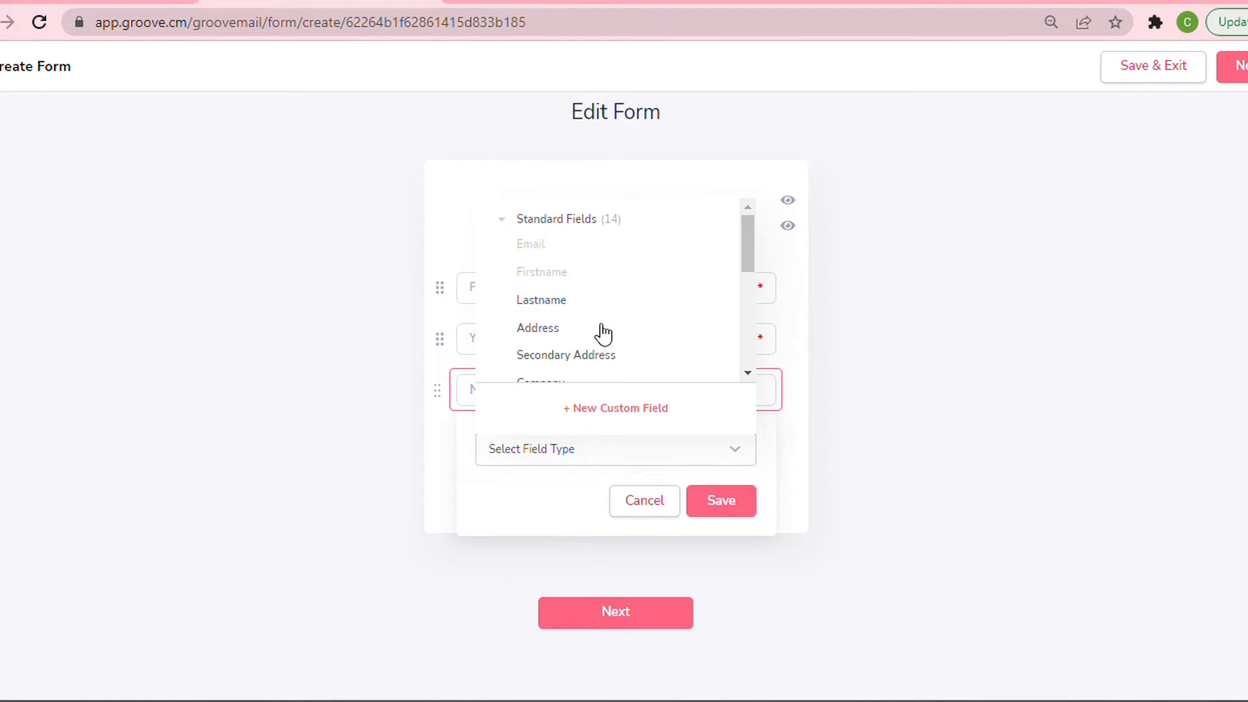
{"action": "scroll", "coordinate": [599, 328], "scroll_direction": "down", "scroll_amount": 2}
{"action": "scroll", "coordinate": [593, 323], "scroll_direction": "down", "scroll_amount": 3}
{"action": "scroll", "coordinate": [596, 323], "scroll_direction": "up", "scroll_amount": 3}
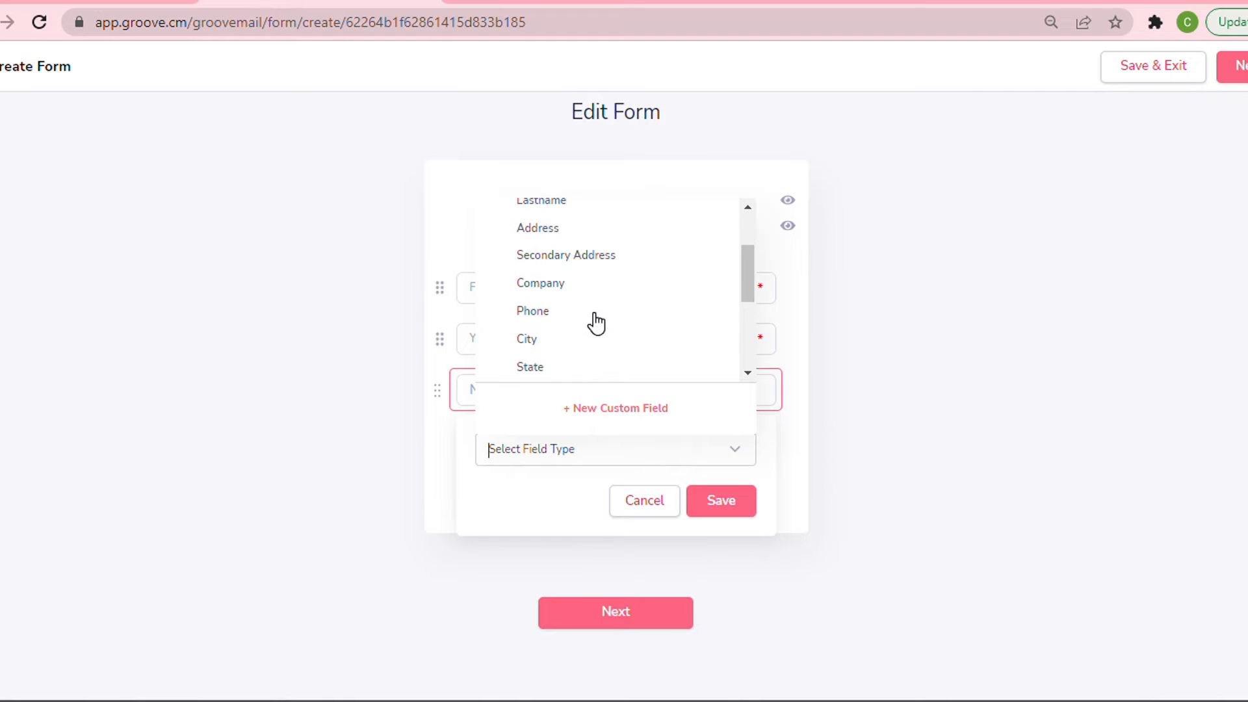
{"action": "left_click", "coordinate": [539, 311]}
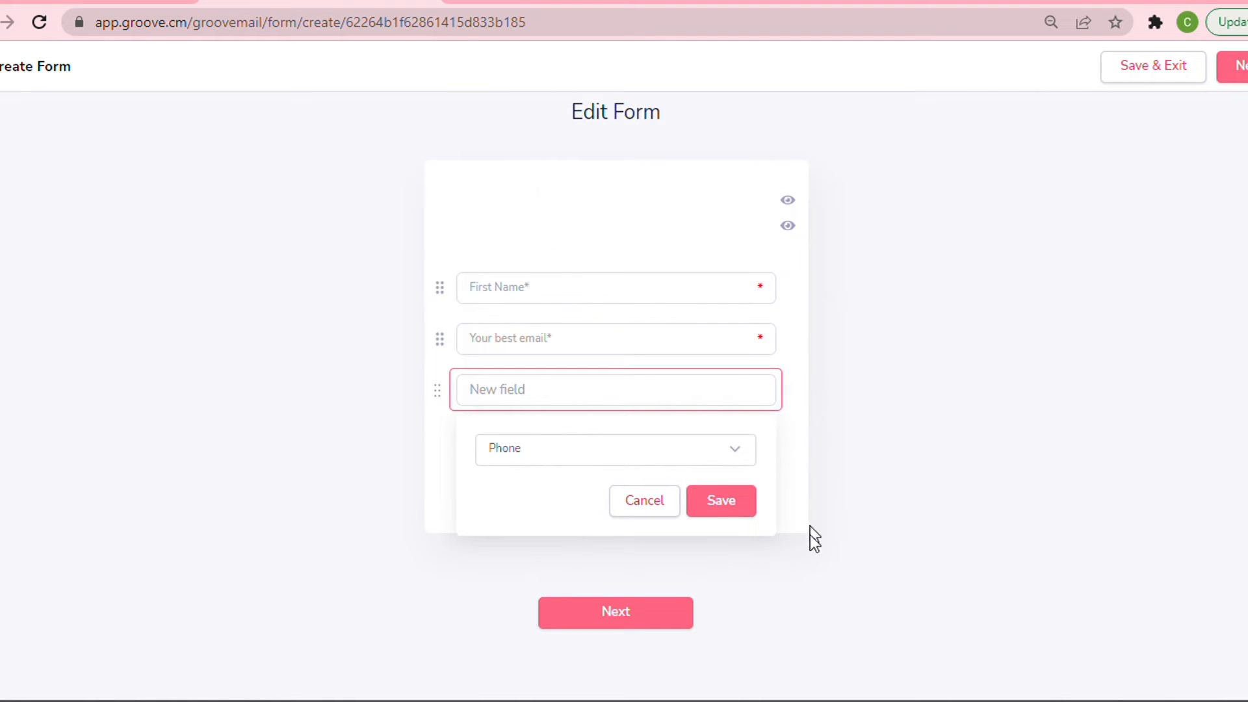
{"action": "left_click", "coordinate": [719, 503]}
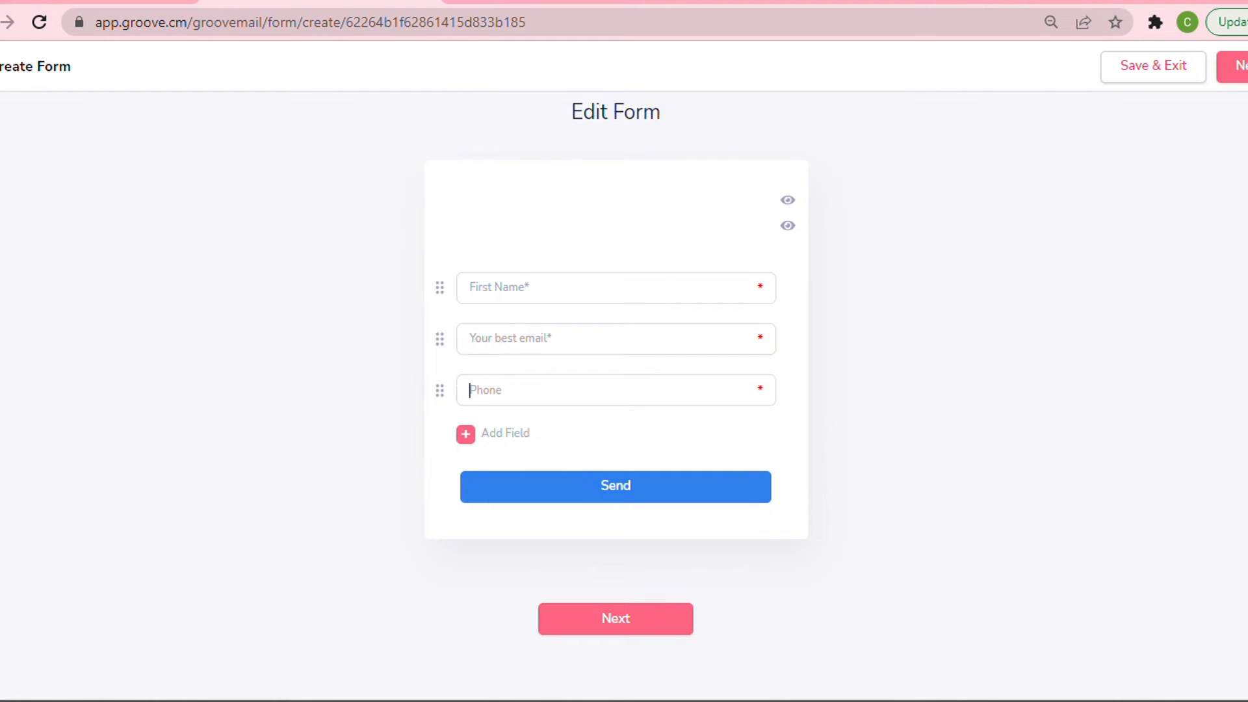
Step: Delete the Phone field from the form
{"action": "mouse_move", "coordinate": [468, 390]}
{"action": "left_click", "coordinate": [582, 351]}
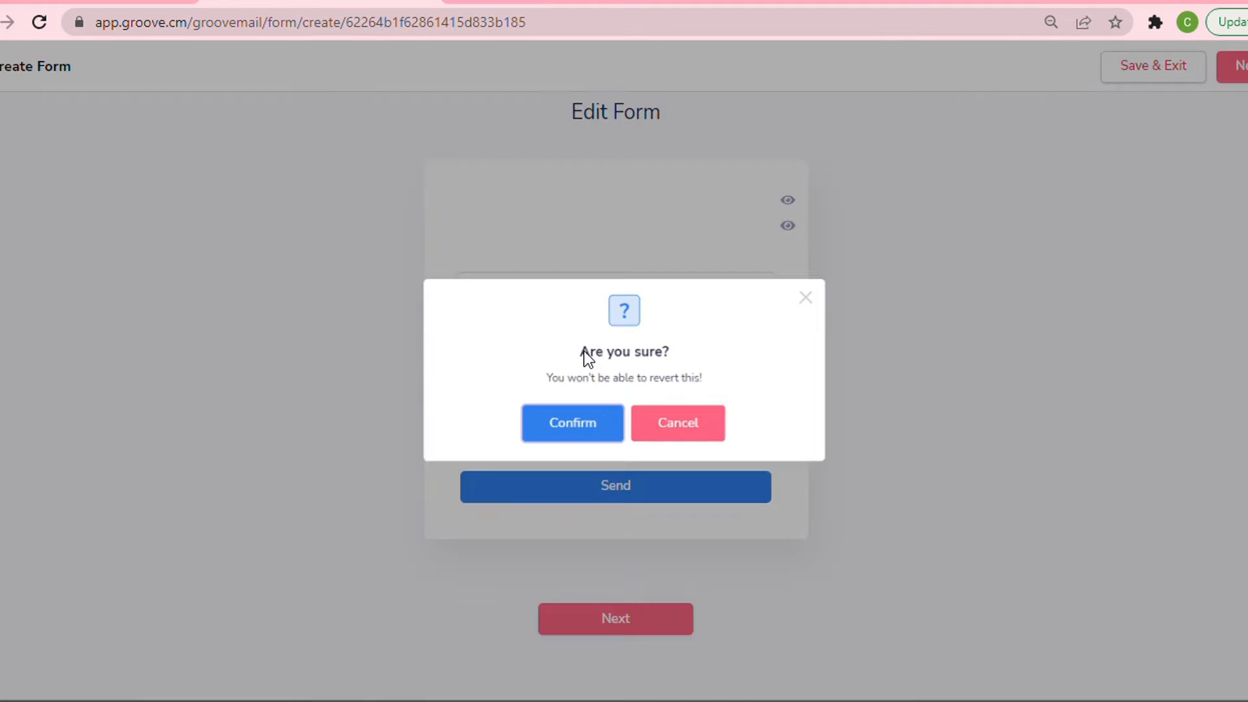
{"action": "left_click", "coordinate": [576, 415]}
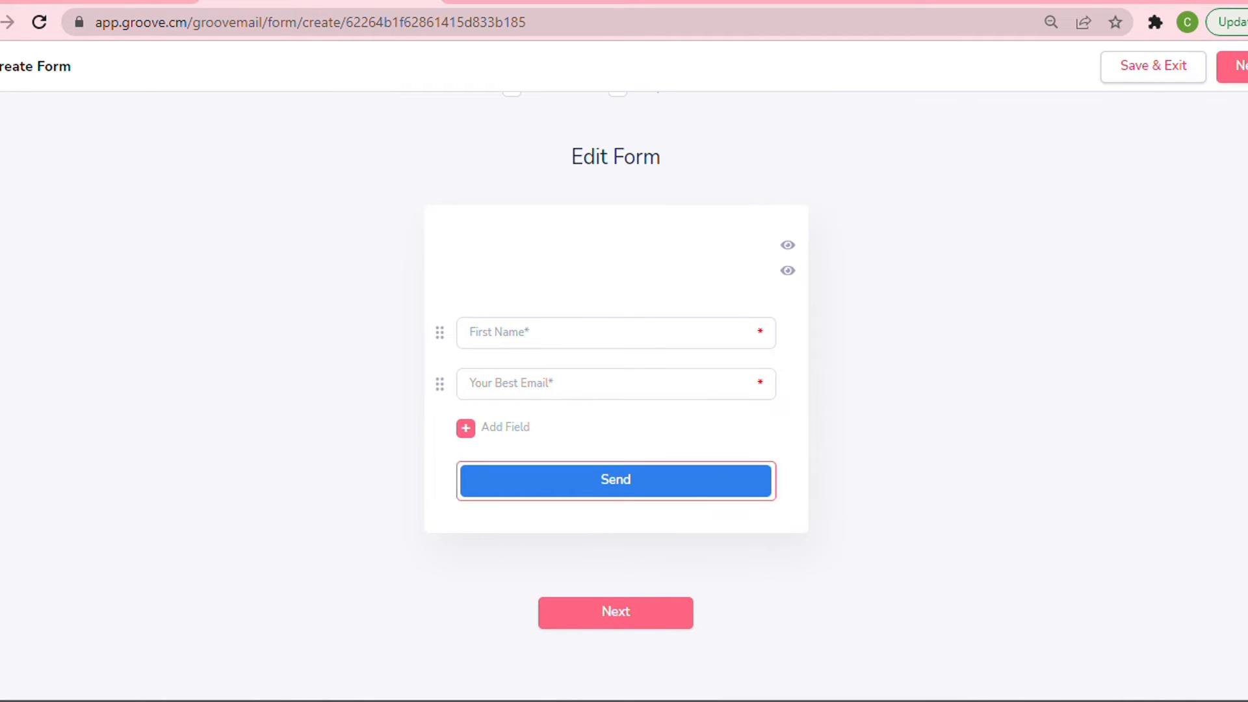
Step: Proceed to the form setup and assign the "Your Amazing Offer" list as its subscribers list
{"action": "left_click", "coordinate": [649, 623]}
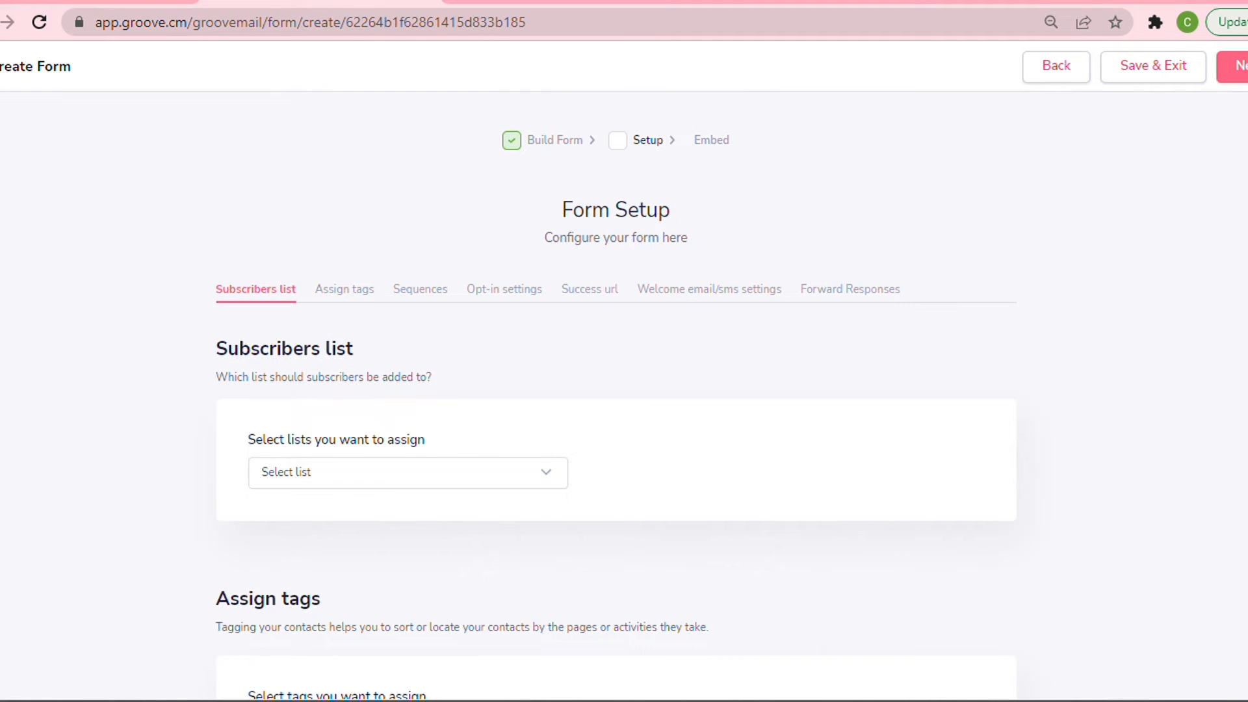
{"action": "scroll", "coordinate": [616, 390], "scroll_direction": "down", "scroll_amount": 3}
{"action": "left_click", "coordinate": [403, 272]}
{"action": "left_click", "coordinate": [277, 316]}
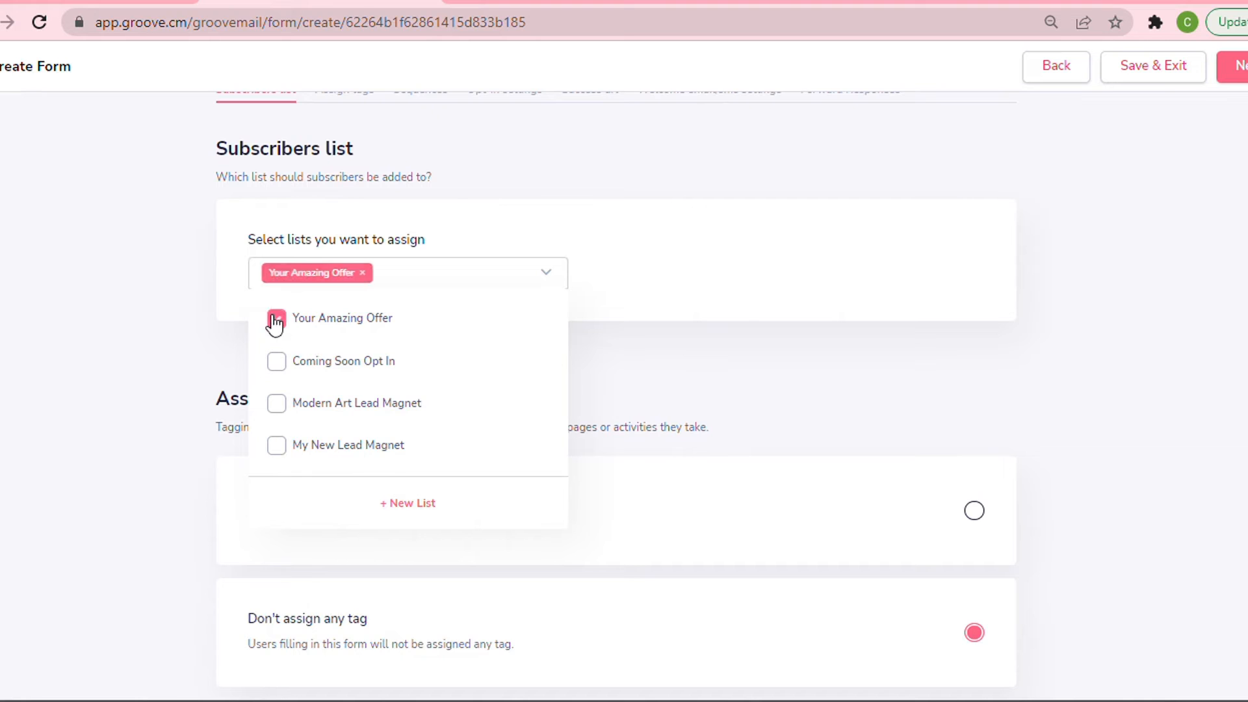
{"action": "left_click", "coordinate": [941, 302]}
Step: Enable tag assignment and fill in a new tag named "Your Amazing Offer" with the description "Customers who sign up for Your Amazing Offer"
{"action": "scroll", "coordinate": [451, 331], "scroll_direction": "down", "scroll_amount": 2}
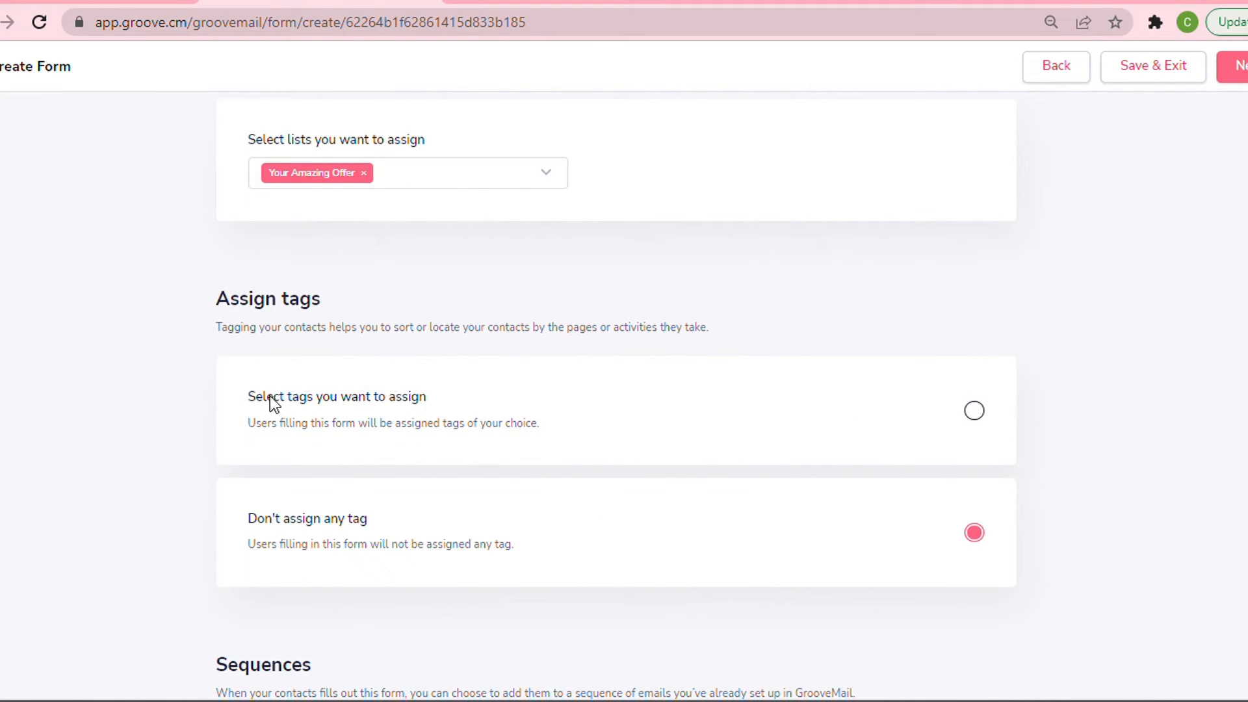
{"action": "left_click_drag", "start_coordinate": [338, 406], "coordinate": [453, 407]}
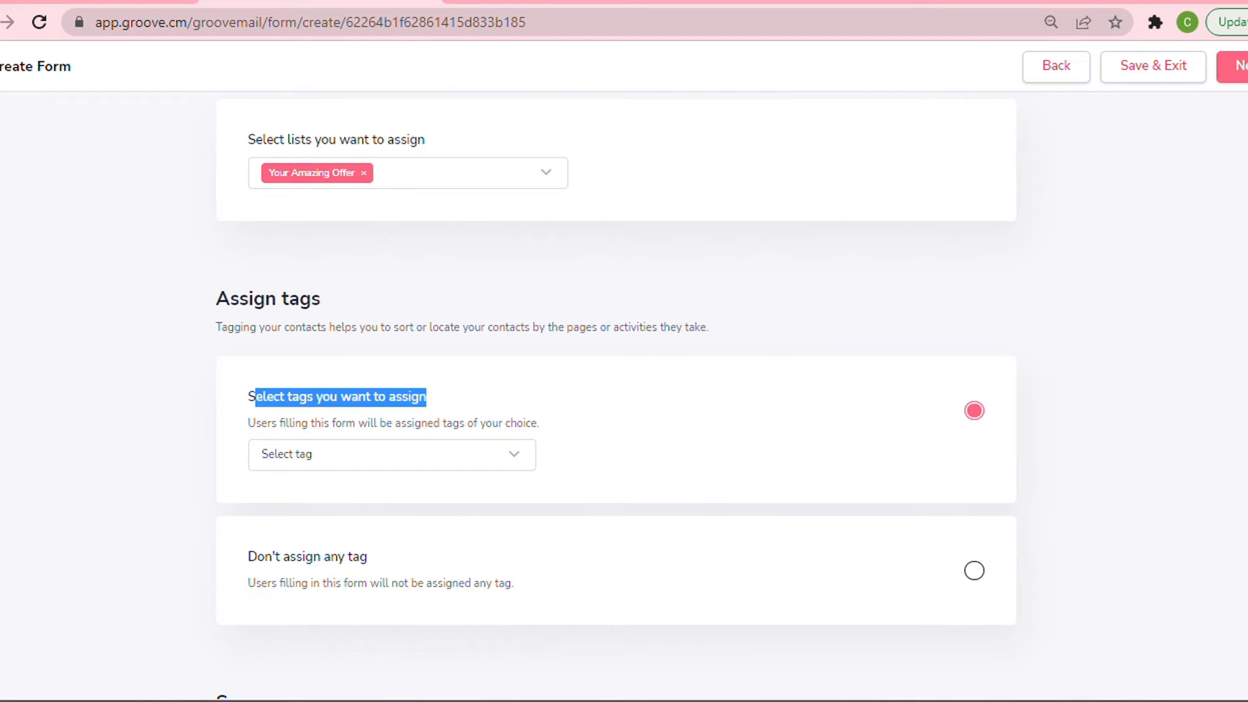
{"action": "left_click", "coordinate": [263, 453]}
{"action": "left_click", "coordinate": [390, 558]}
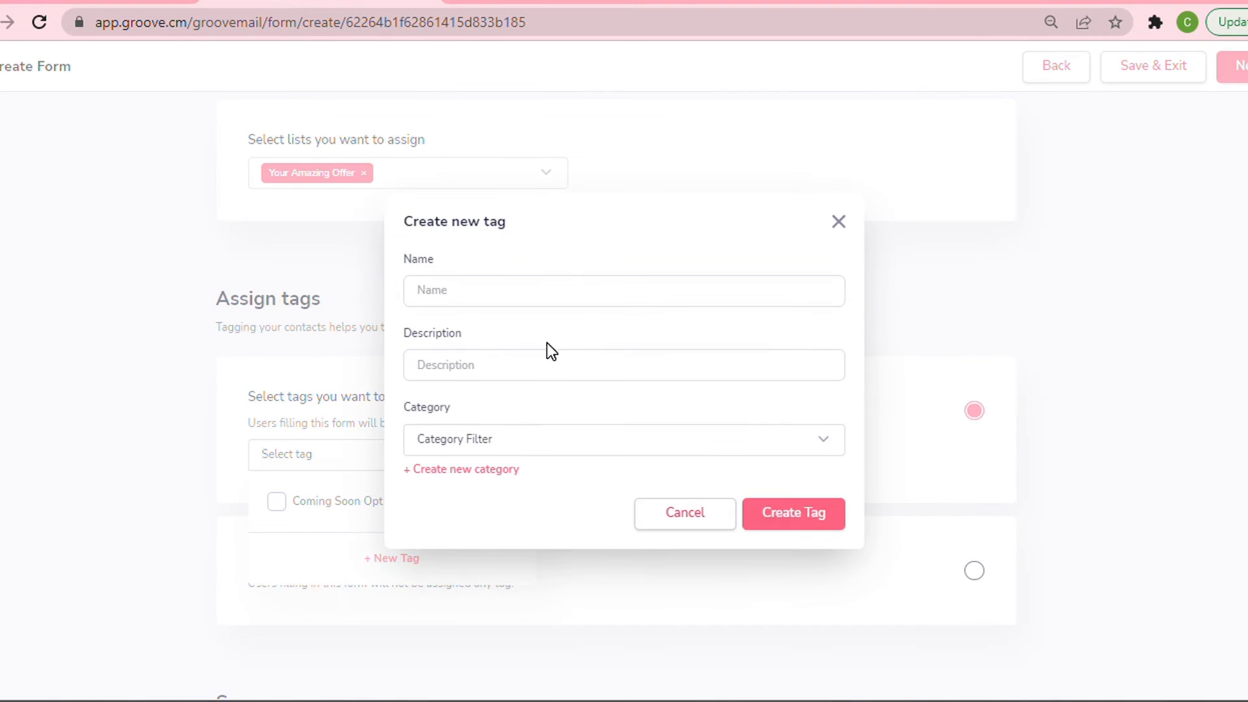
{"action": "type", "text": "Your Amazing "}
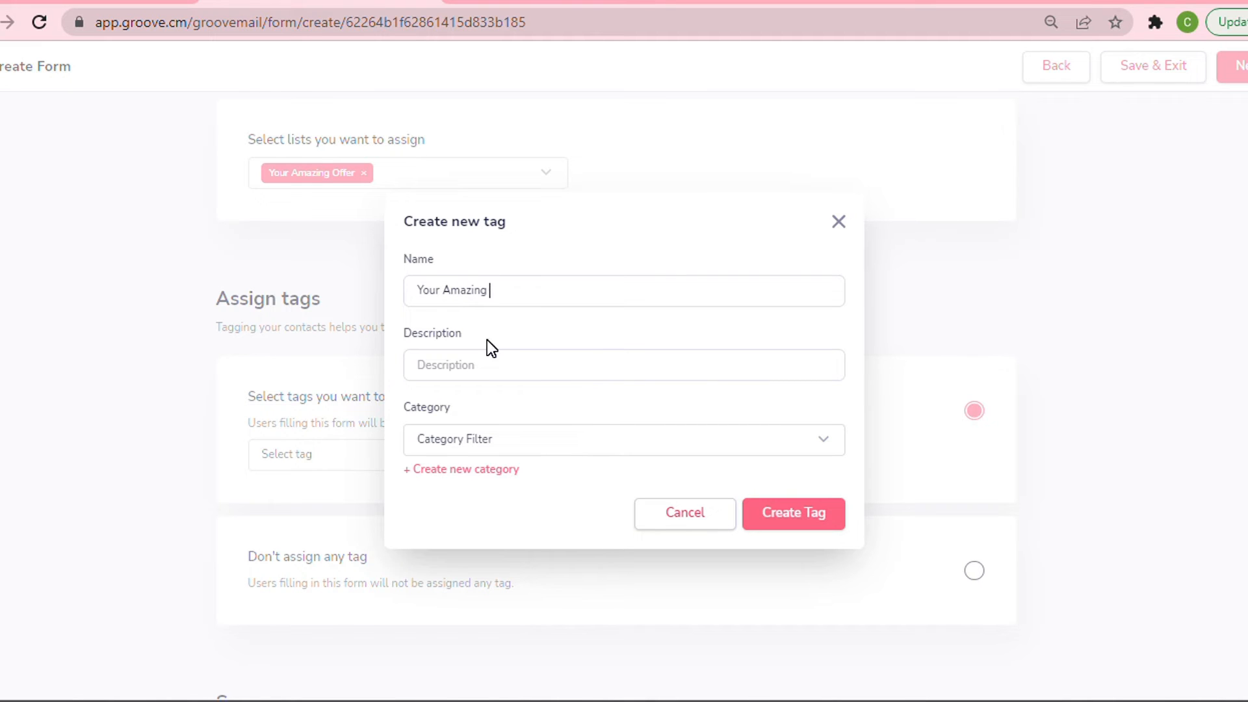
{"action": "type", "text": "Offer"}
{"action": "type", "text": "Customers wh"}
{"action": "type", "text": "o sign up for Y"}
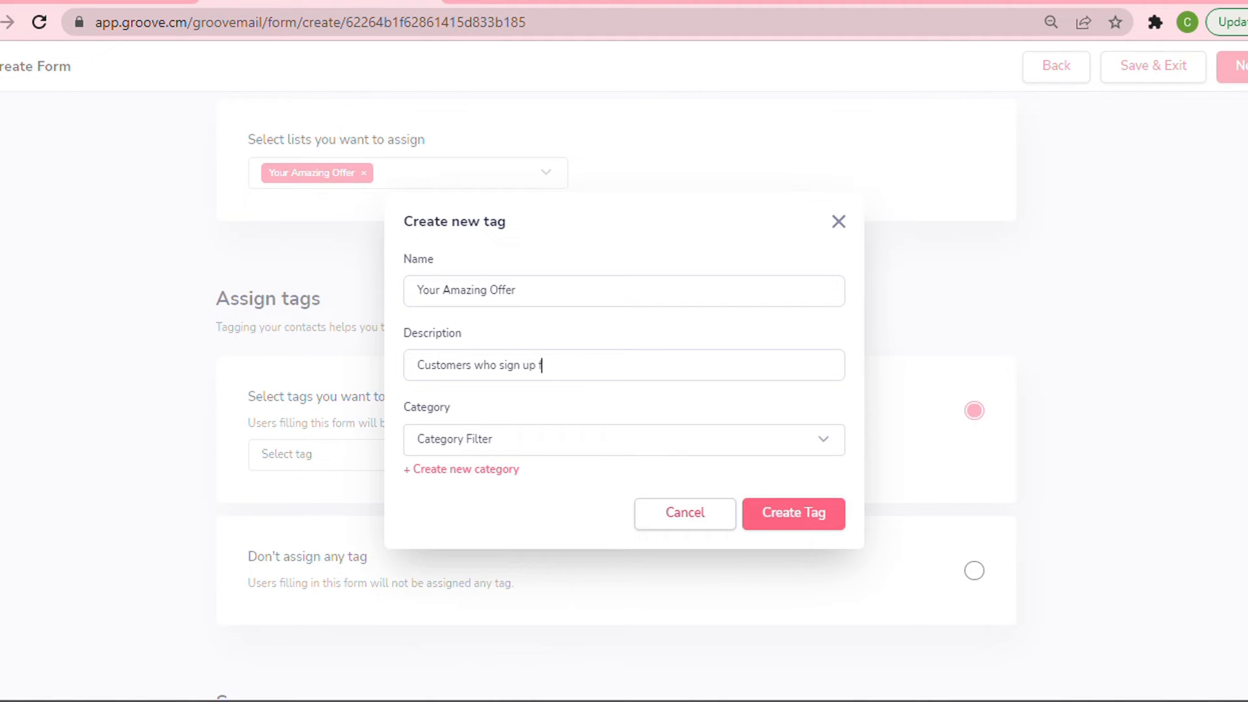
{"action": "type", "text": "our Amazing Offer"}
Step: Create a new tag category named "Your Amazing Offer Subscribers"
{"action": "left_click", "coordinate": [469, 470]}
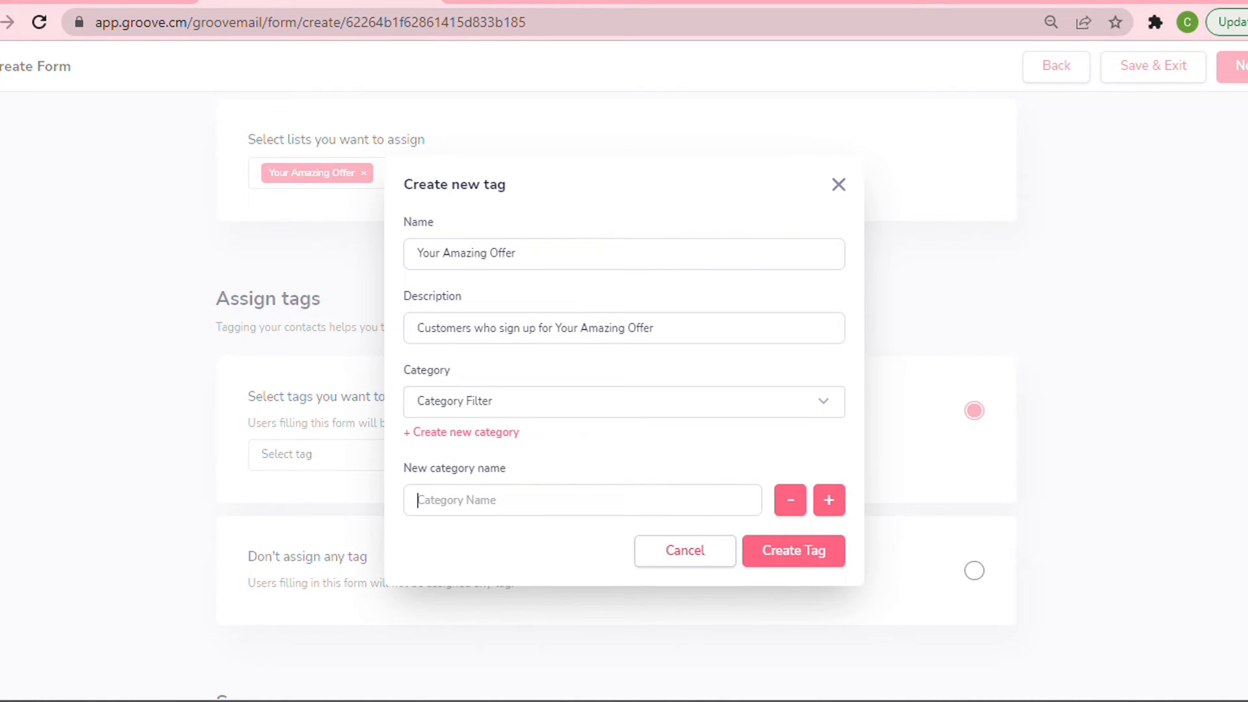
{"action": "left_click", "coordinate": [827, 510]}
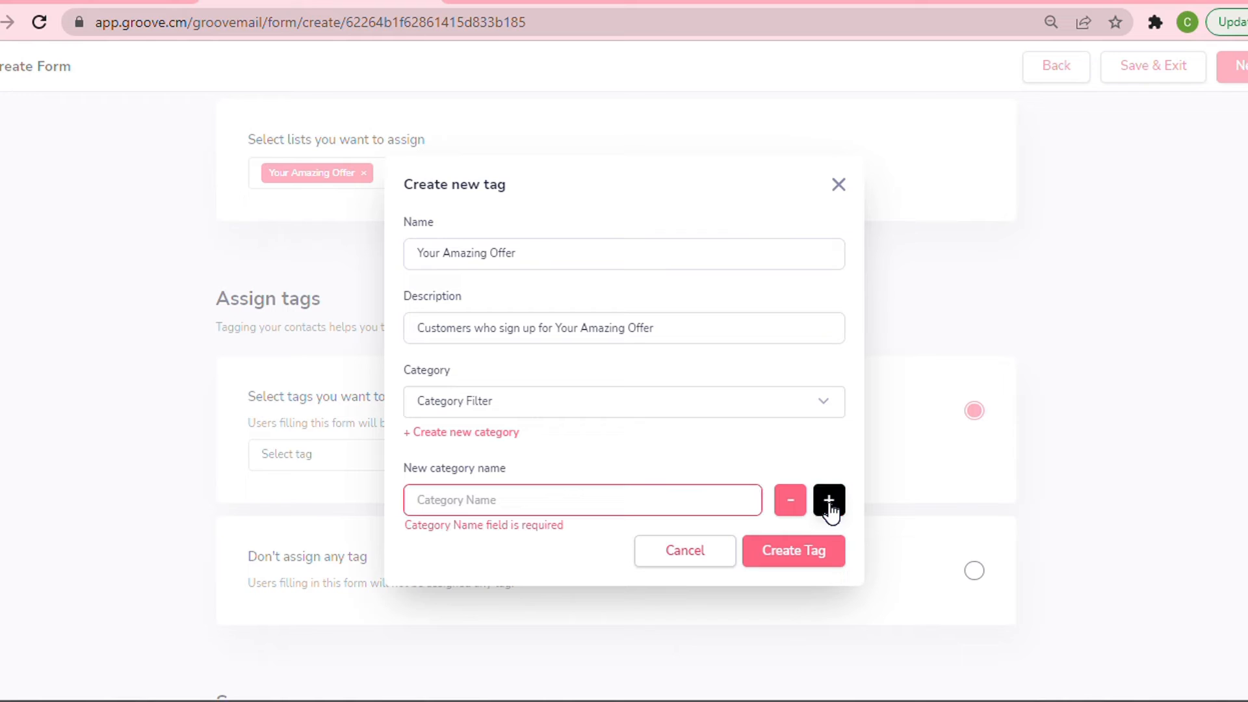
{"action": "type", "text": "Your "}
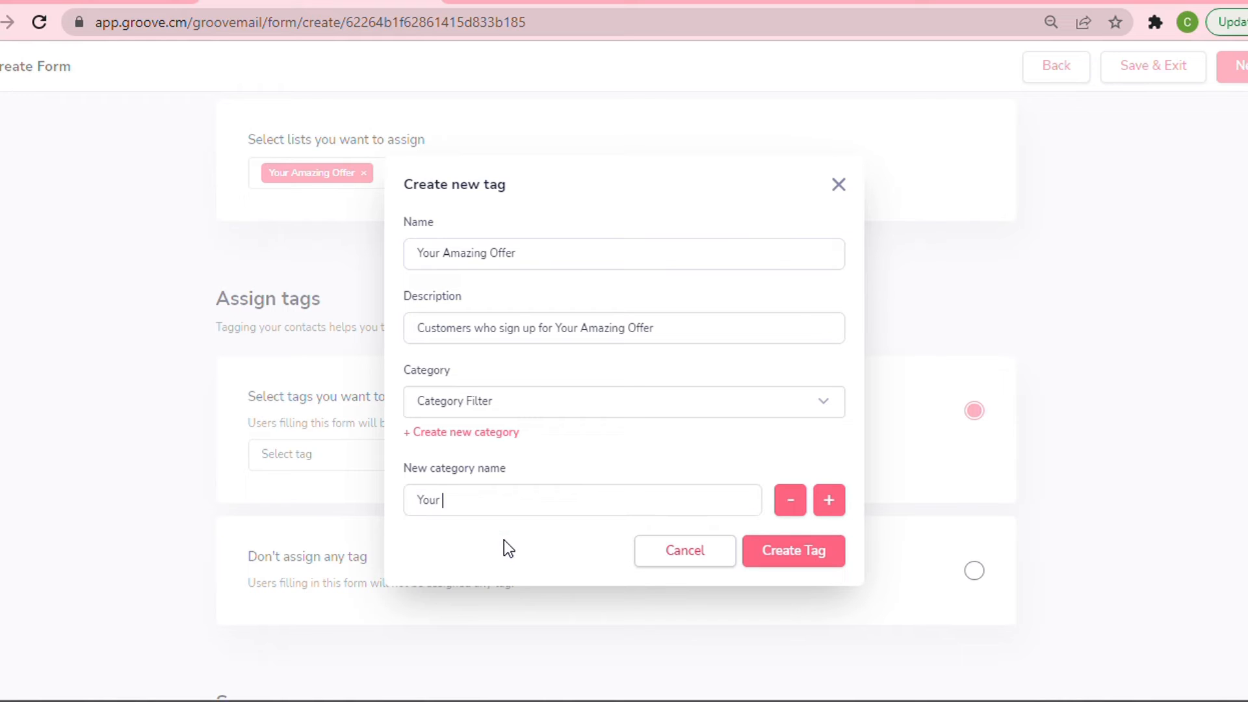
{"action": "type", "text": "Amazing Offer Subscribers"}
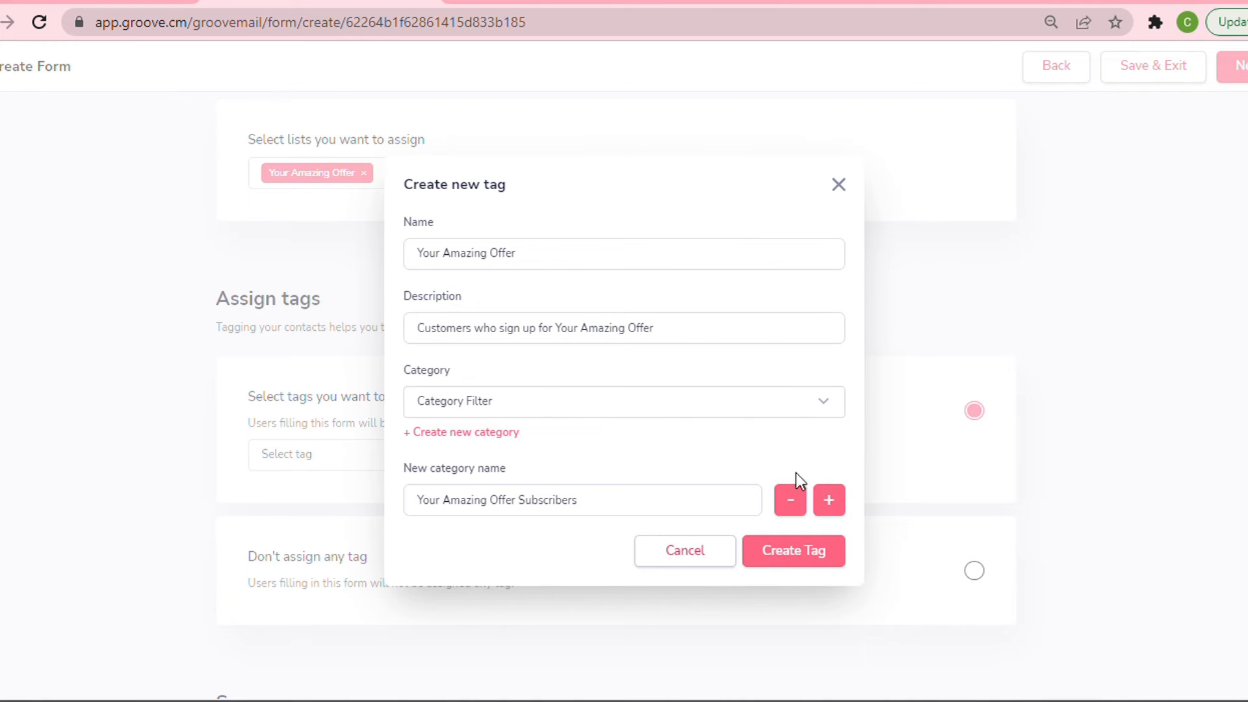
{"action": "left_click", "coordinate": [826, 504]}
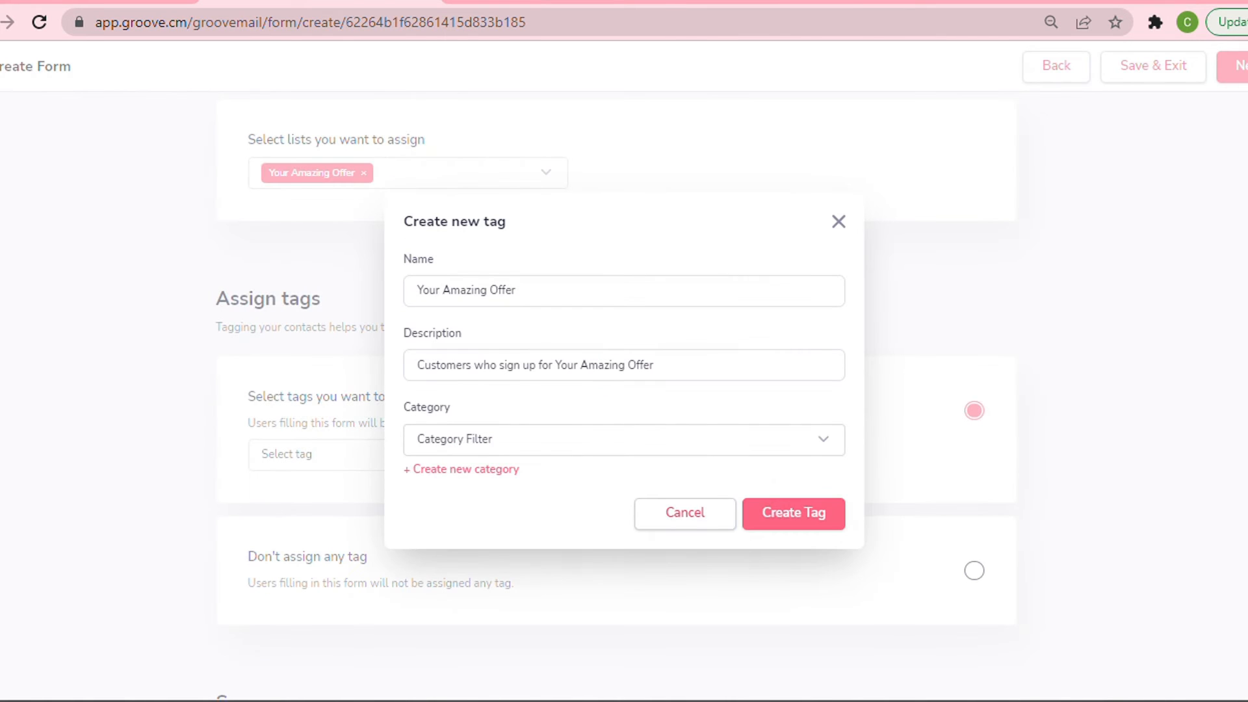
Step: Assign the "Your Amazing Offer Subscribers" category to the new tag and create the tag
{"action": "left_click", "coordinate": [824, 444]}
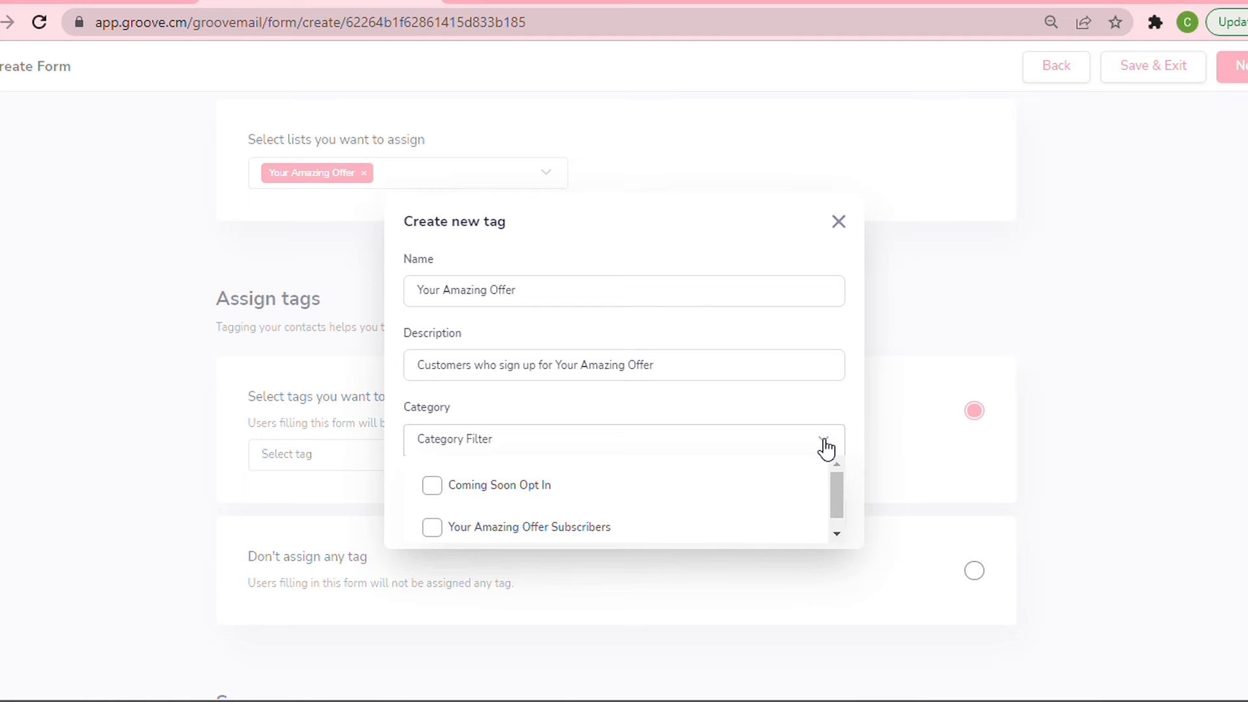
{"action": "left_click", "coordinate": [442, 529]}
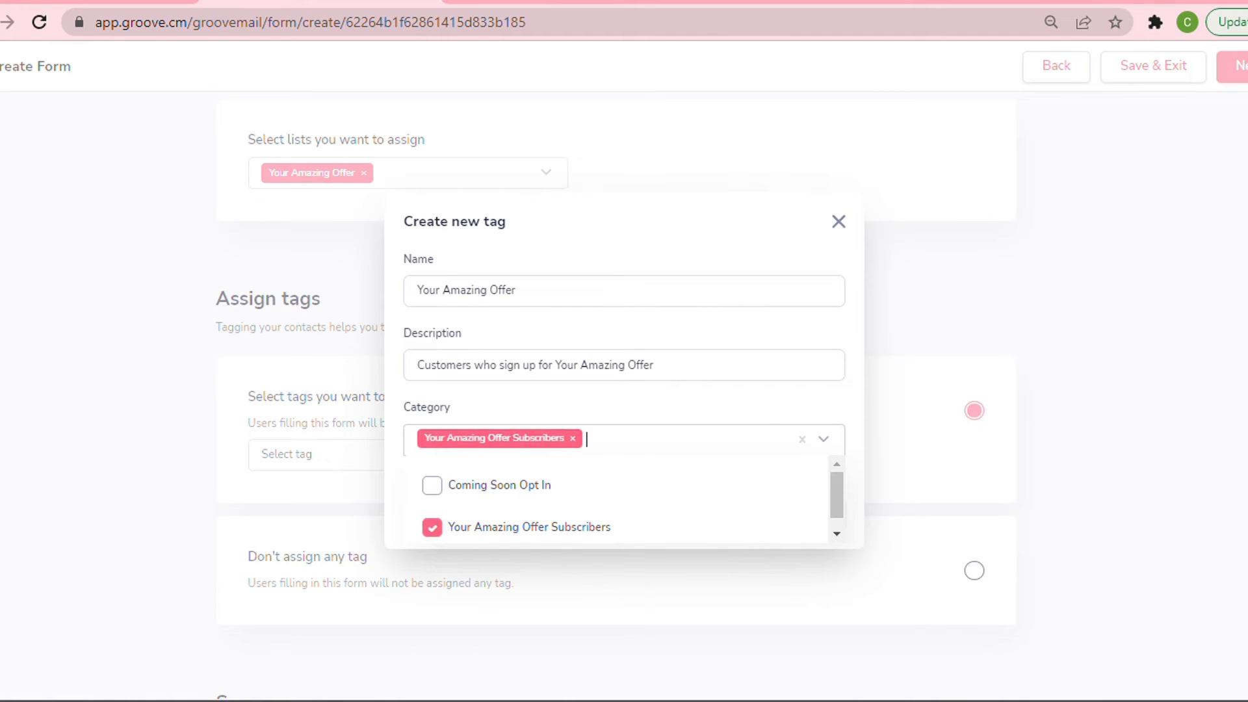
{"action": "left_click", "coordinate": [767, 415]}
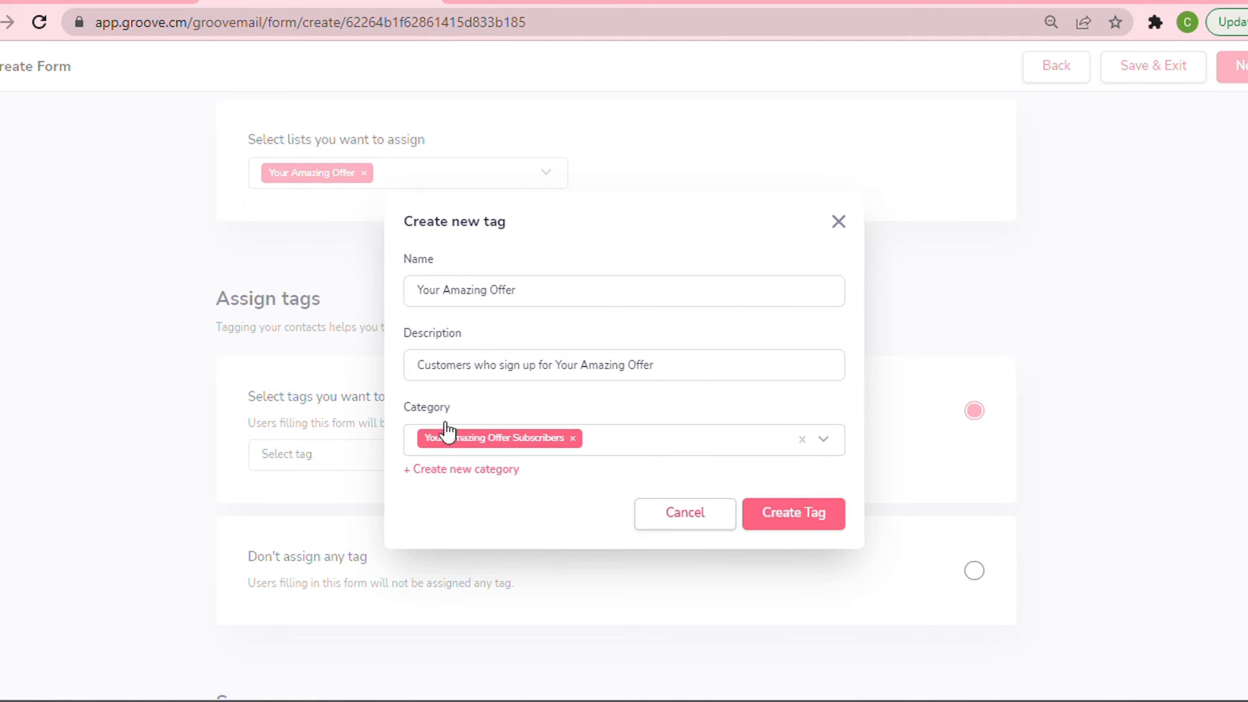
{"action": "left_click", "coordinate": [813, 514]}
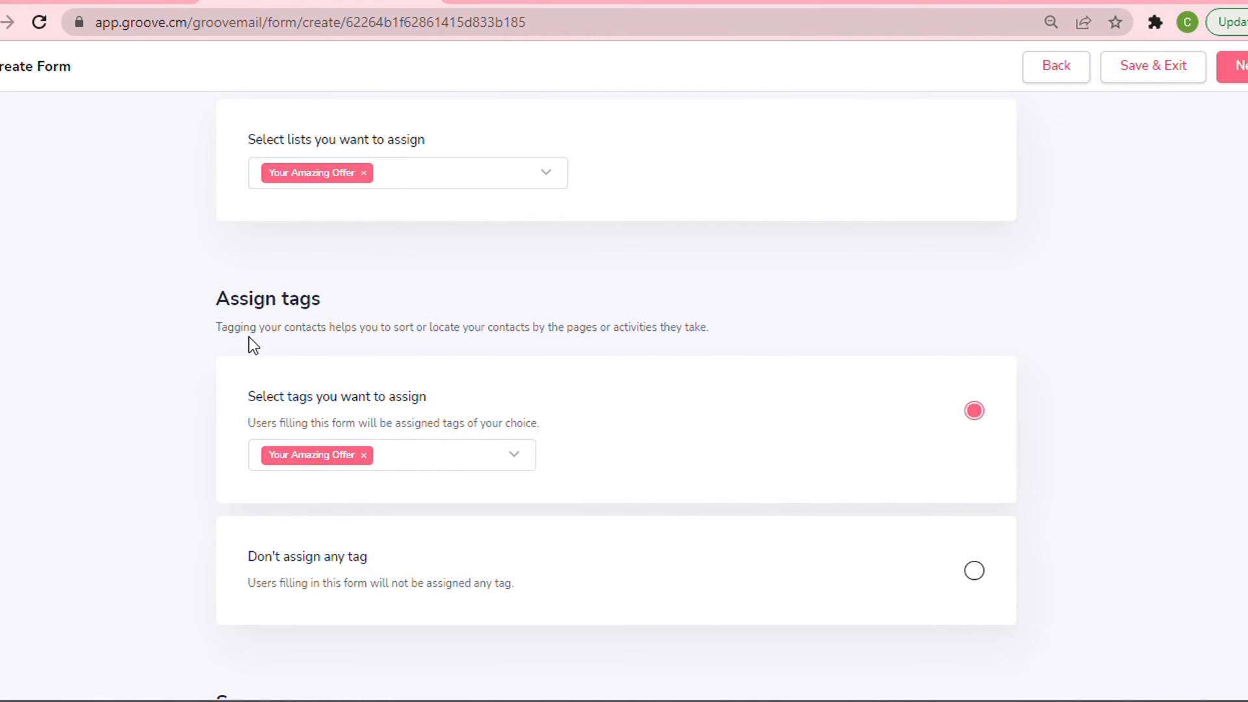
Step: Try the option to subscribe contacts to a sequence and return the form to no sequence subscription
{"action": "scroll", "coordinate": [414, 446], "scroll_direction": "down", "scroll_amount": 6}
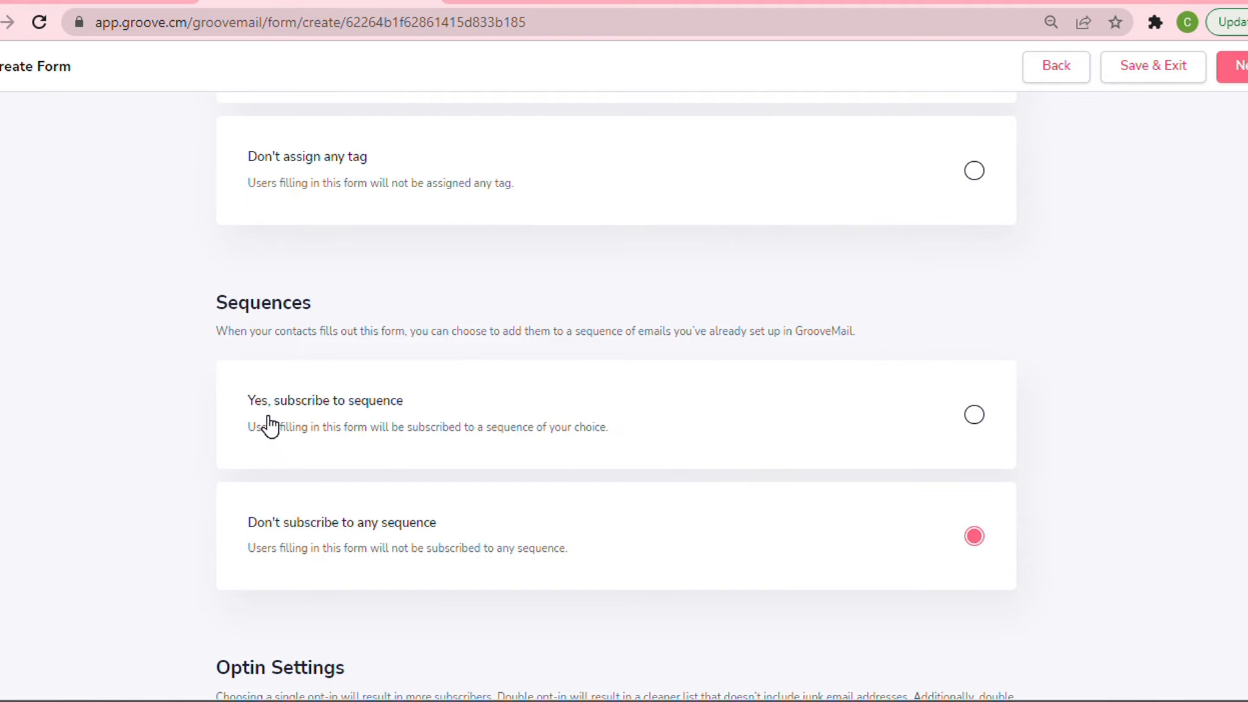
{"action": "left_click", "coordinate": [975, 416]}
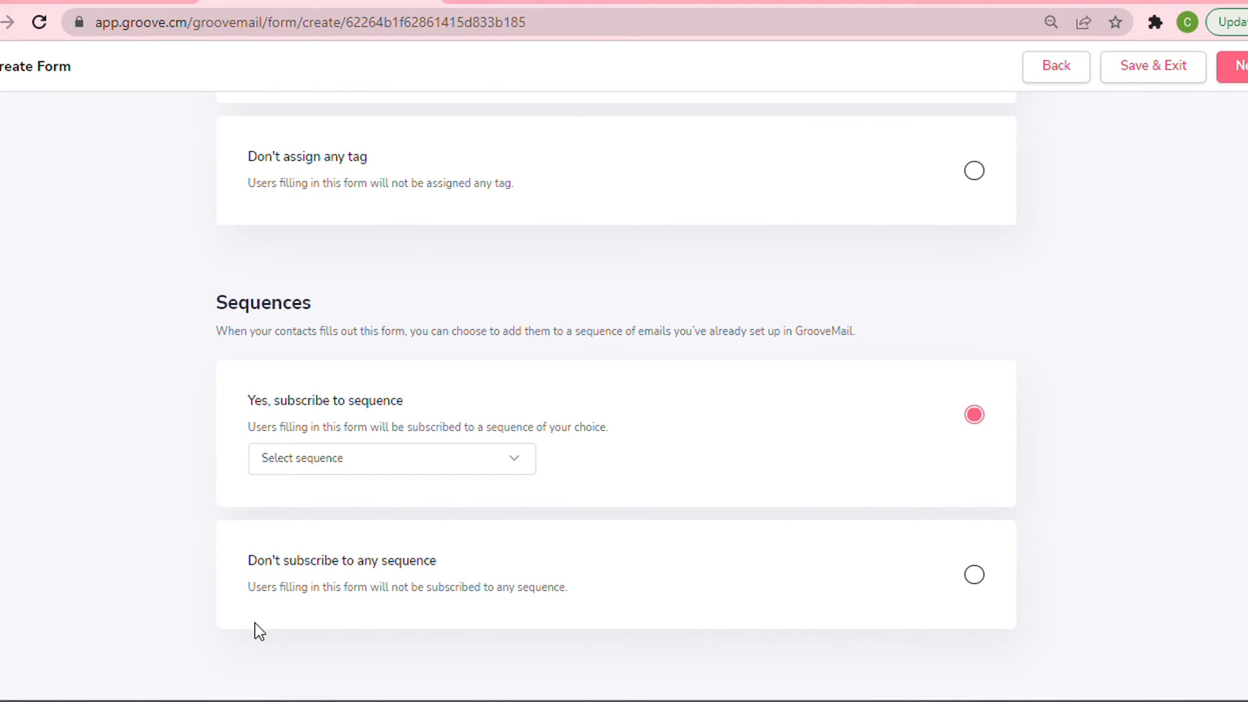
{"action": "left_click", "coordinate": [978, 578]}
{"action": "scroll", "coordinate": [660, 463], "scroll_direction": "down", "scroll_amount": 3}
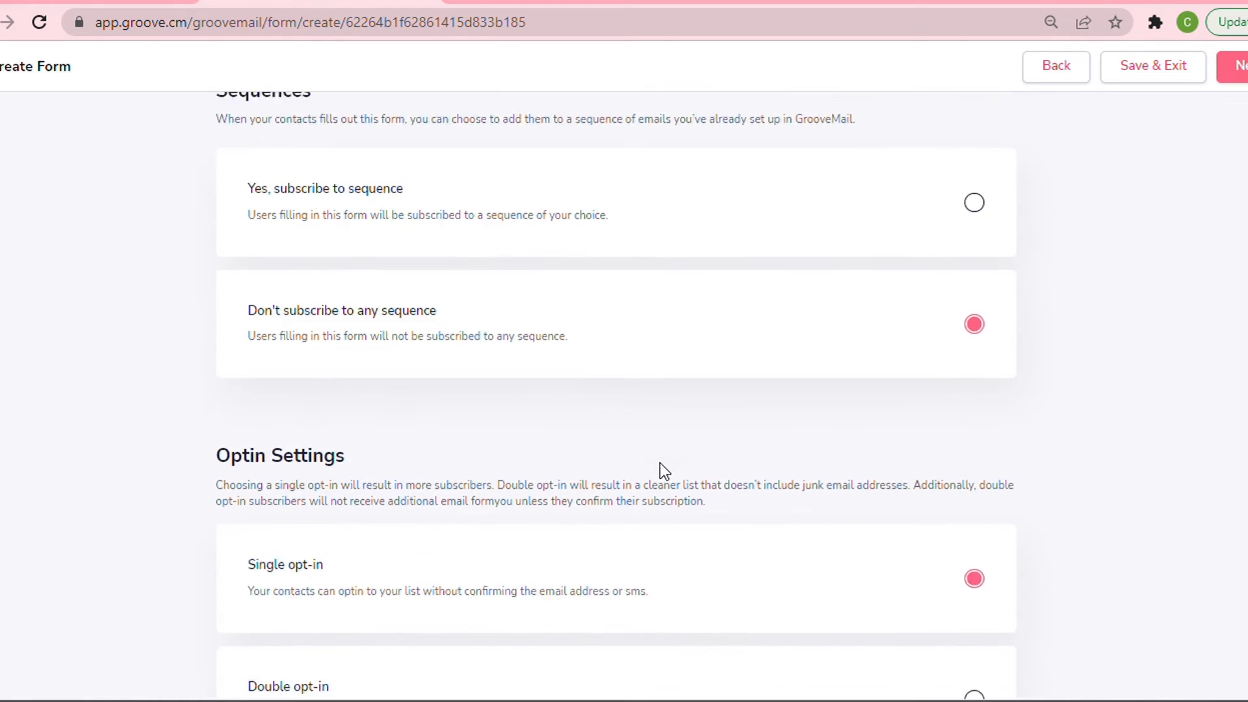
{"action": "scroll", "coordinate": [661, 463], "scroll_direction": "down", "scroll_amount": 4}
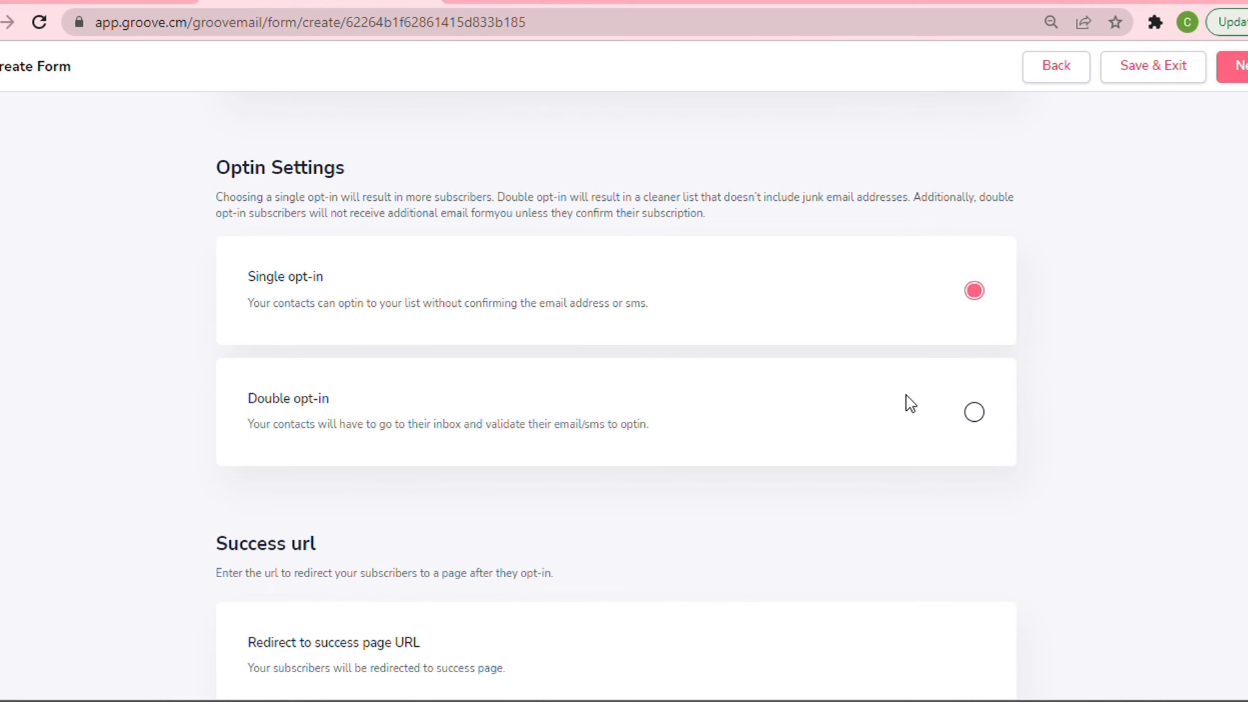
{"action": "scroll", "coordinate": [1114, 381], "scroll_direction": "down", "scroll_amount": 3}
{"action": "scroll", "coordinate": [1114, 381], "scroll_direction": "down", "scroll_amount": 1}
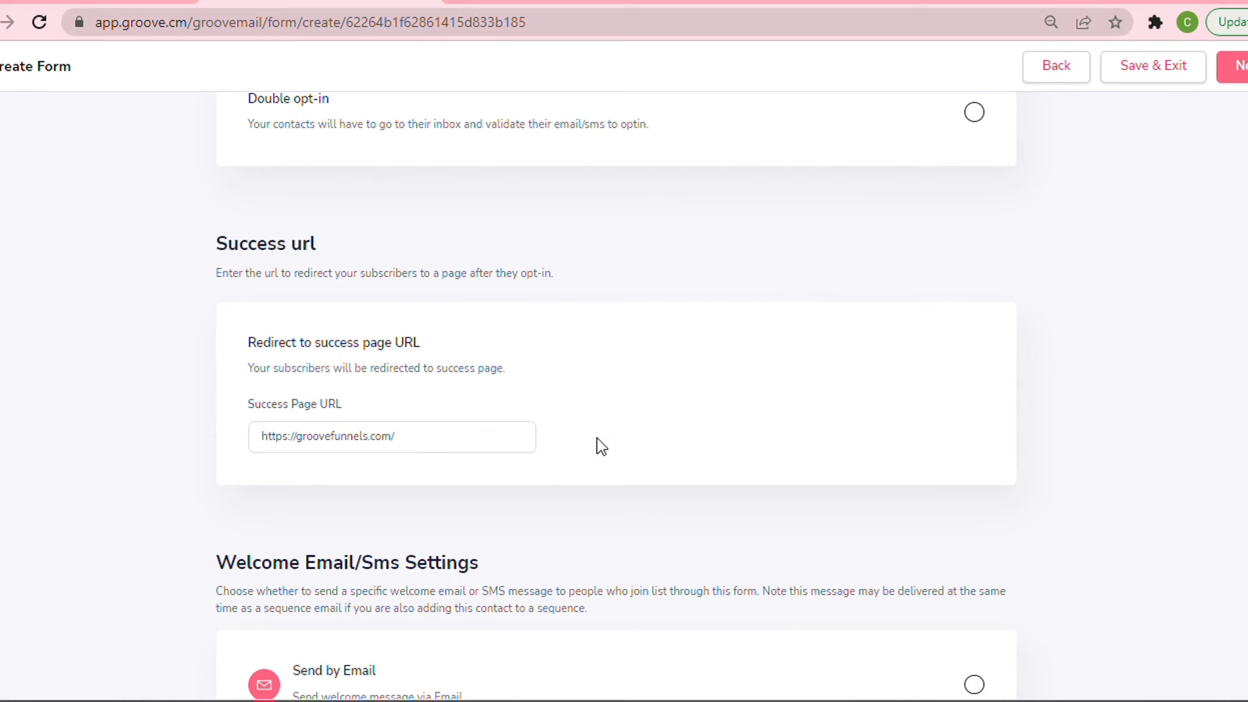
{"action": "triple_click", "coordinate": [276, 436]}
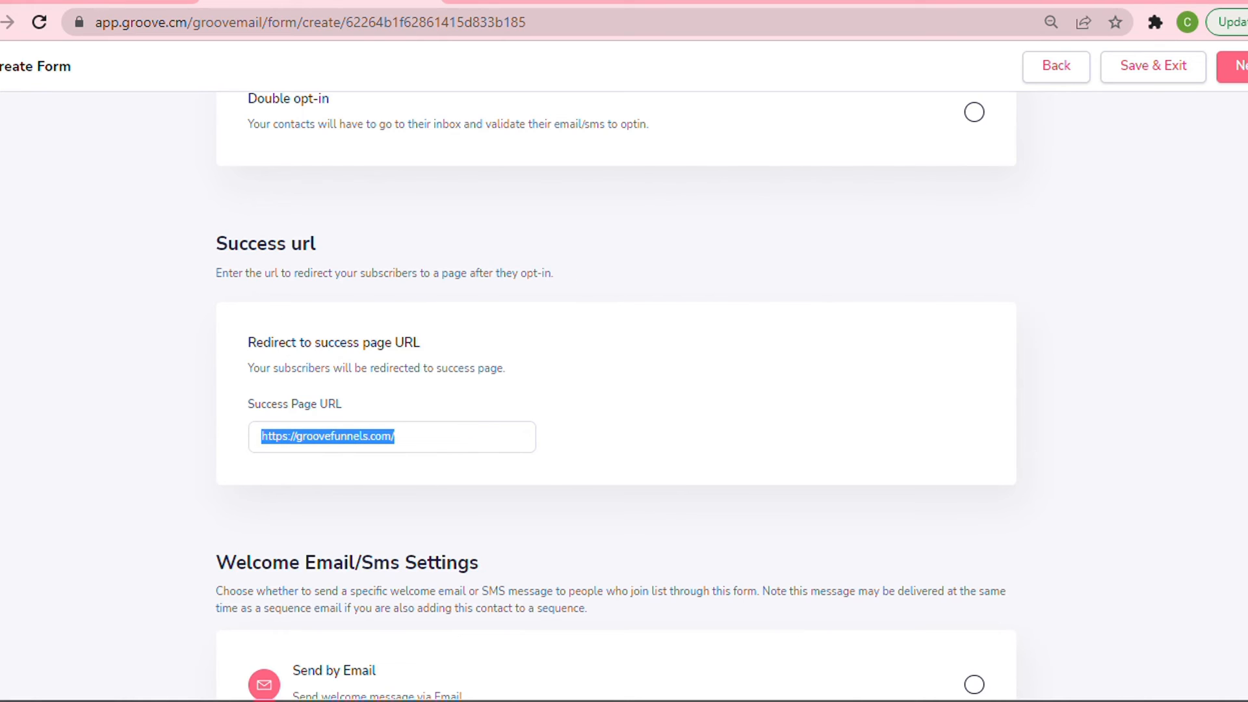
{"action": "type", "text": "http"}
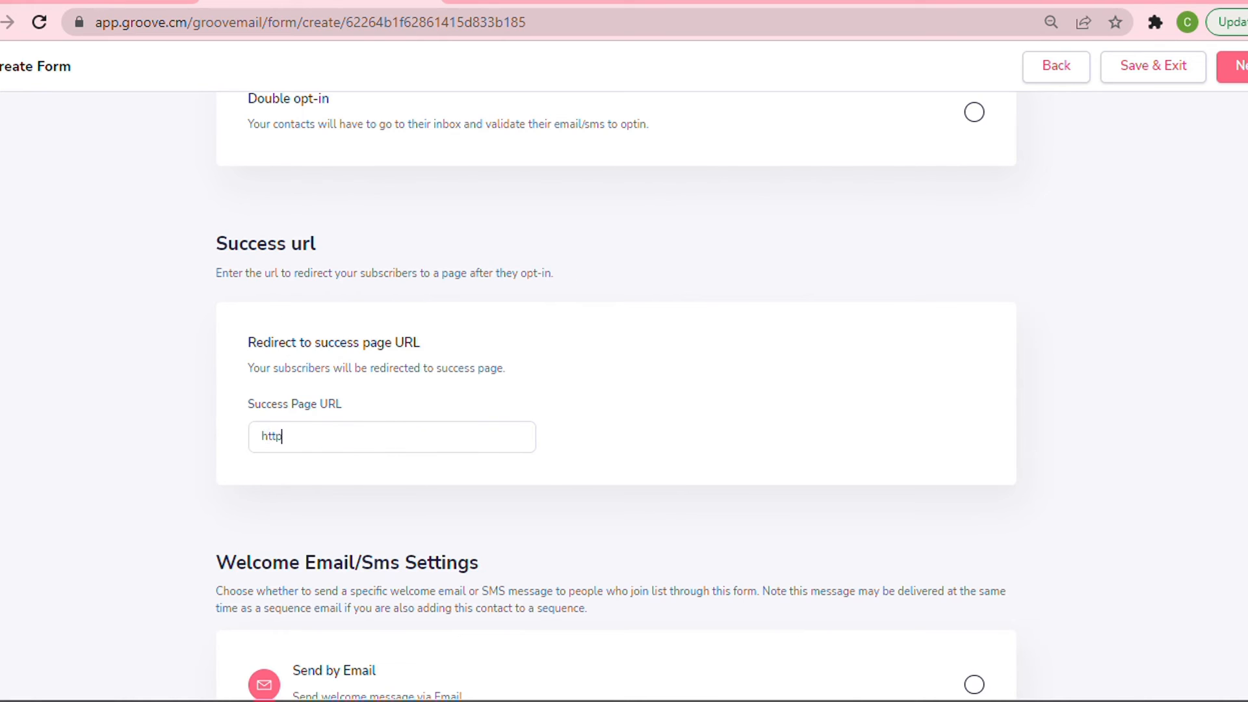
{"action": "type", "text": "s://youramazingoffer."}
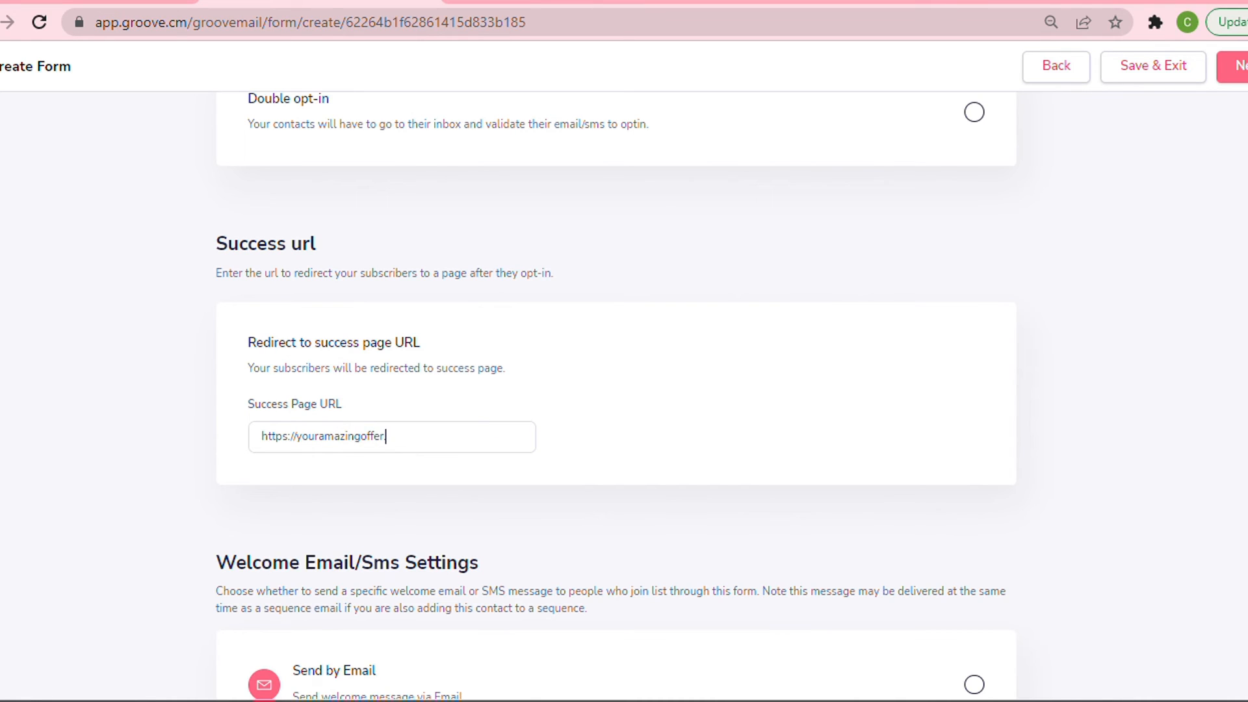
{"action": "type", "text": "com/success"}
Step: Try sending the welcome message by email, look over its fields, and set the welcome message back to "Do not send"
{"action": "scroll", "coordinate": [666, 452], "scroll_direction": "down", "scroll_amount": 5}
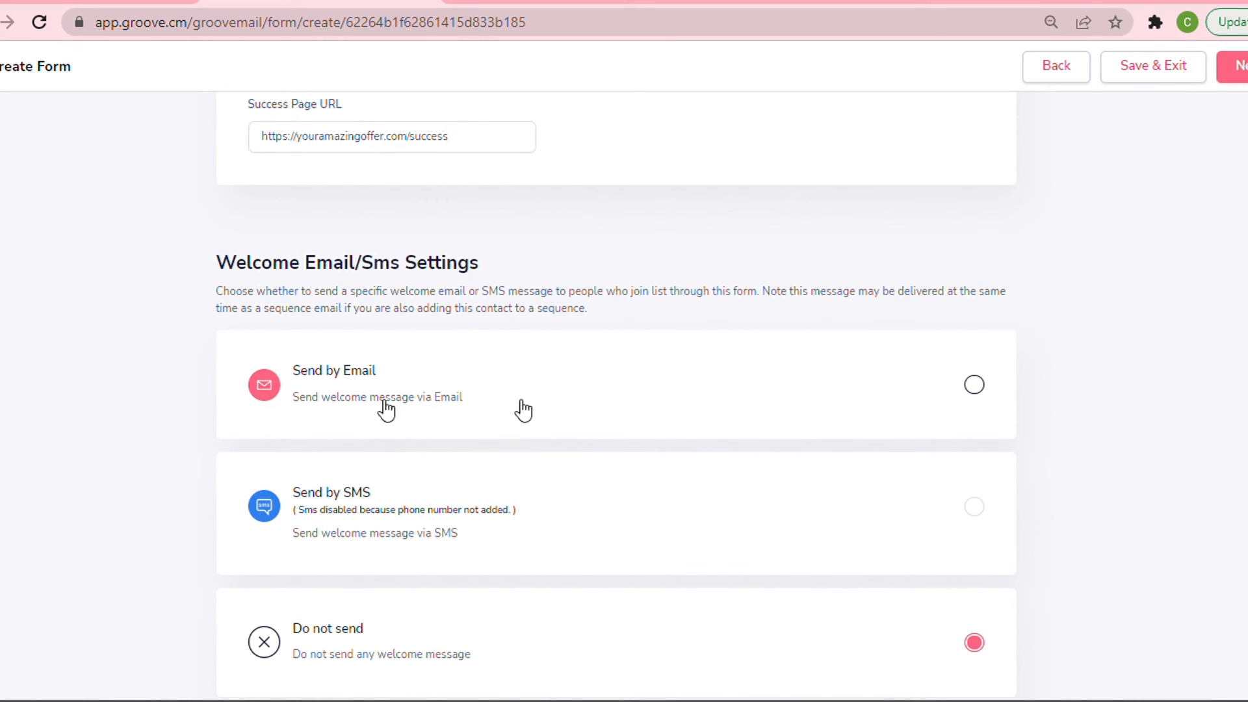
{"action": "left_click", "coordinate": [973, 386]}
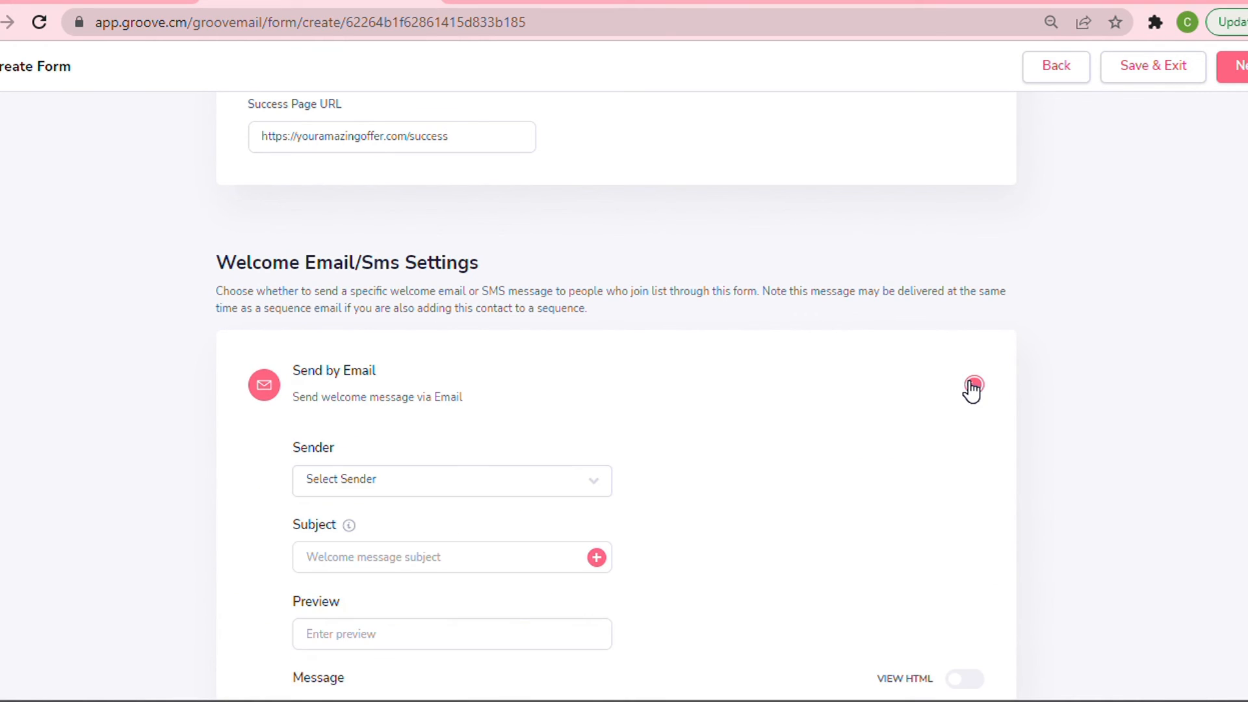
{"action": "scroll", "coordinate": [973, 390], "scroll_direction": "down", "scroll_amount": 5}
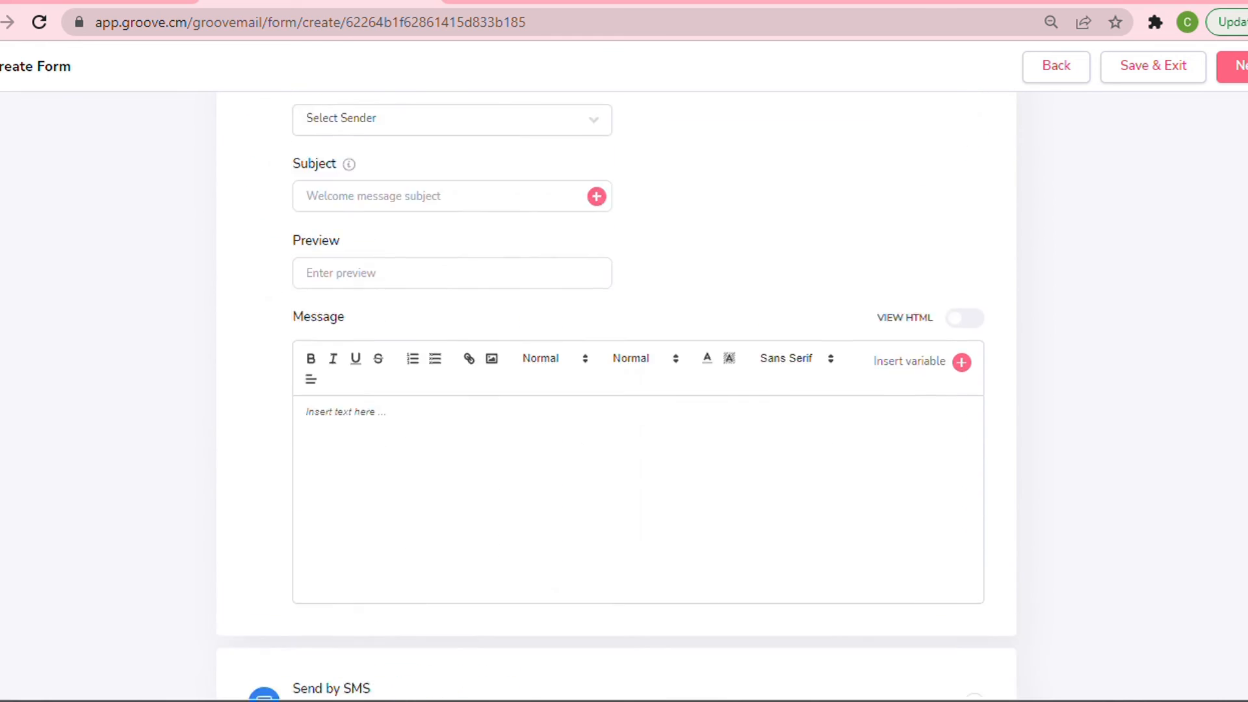
{"action": "scroll", "coordinate": [921, 263], "scroll_direction": "up", "scroll_amount": 2}
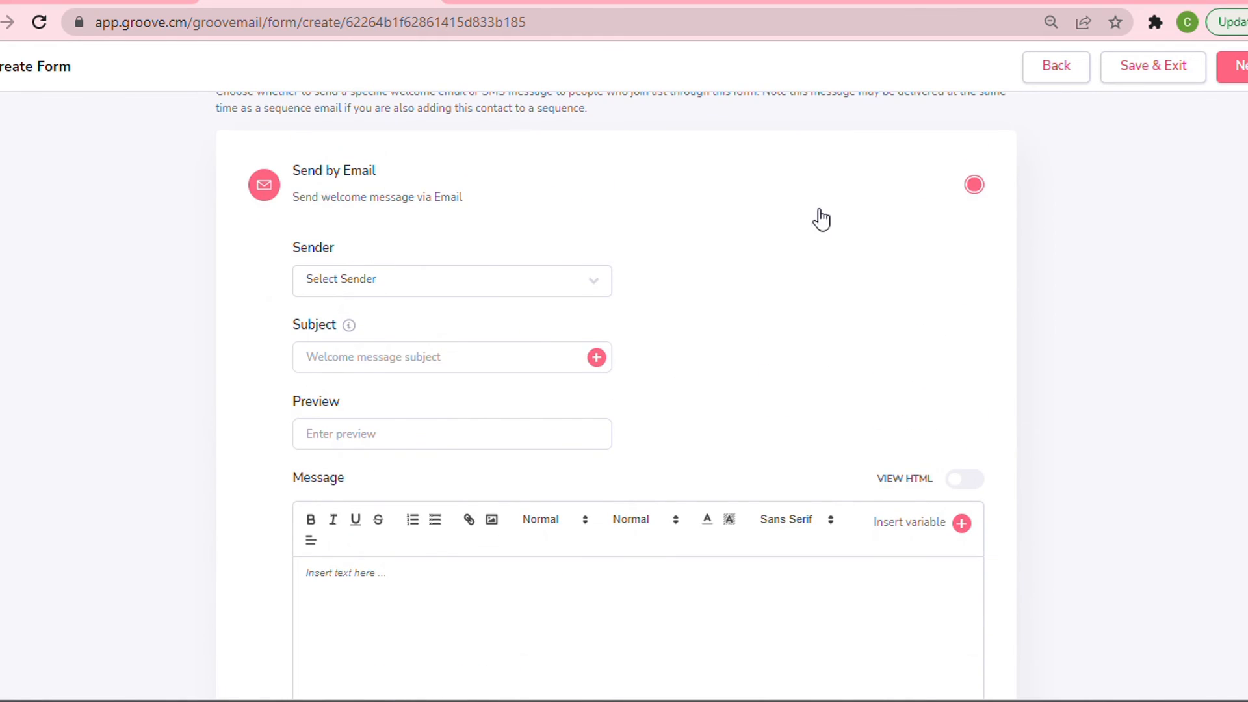
{"action": "scroll", "coordinate": [877, 247], "scroll_direction": "down", "scroll_amount": 6}
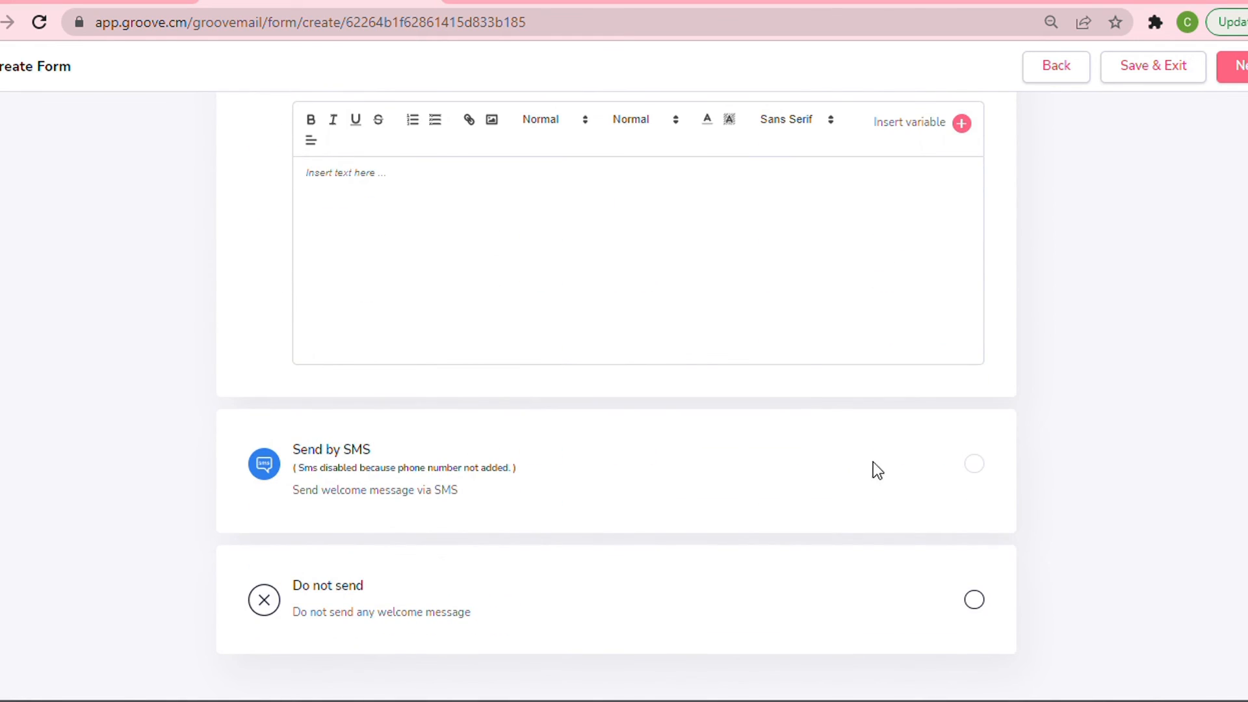
{"action": "left_click", "coordinate": [973, 599]}
Step: Complete the form setup without choosing response recipients, and finish the form from the embed stage
{"action": "scroll", "coordinate": [981, 597], "scroll_direction": "down", "scroll_amount": 6}
{"action": "scroll", "coordinate": [974, 286], "scroll_direction": "up", "scroll_amount": 1}
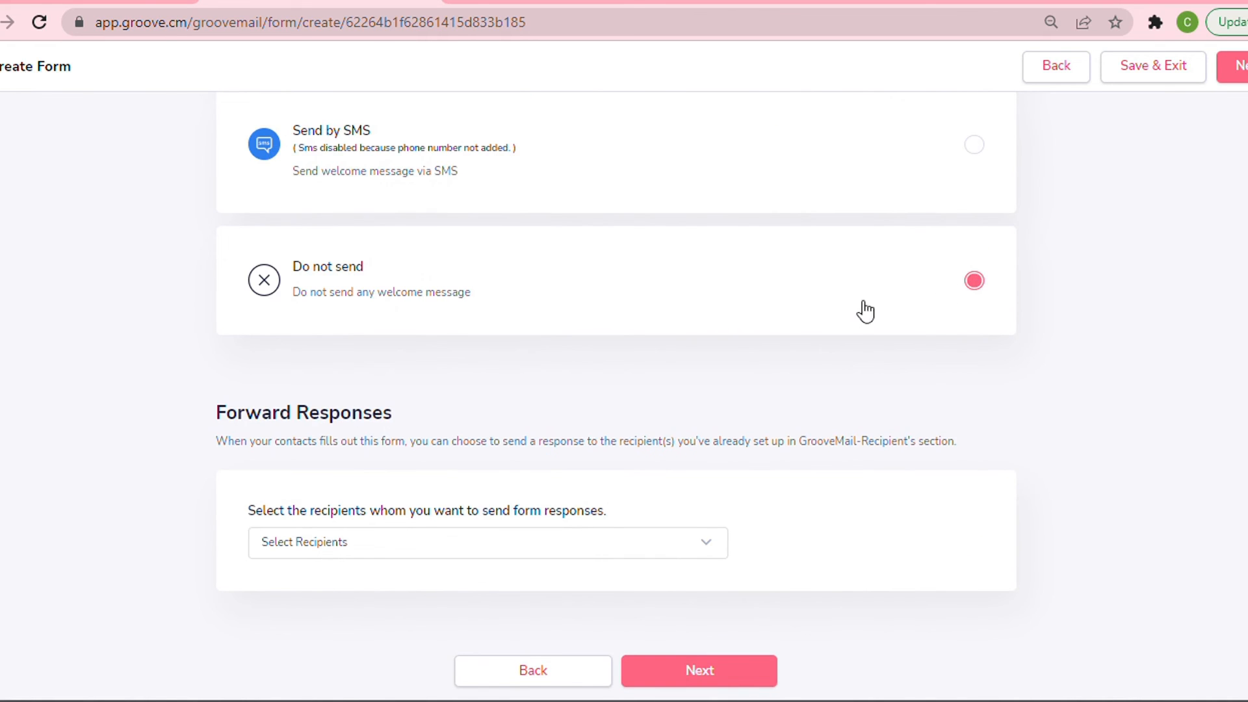
{"action": "scroll", "coordinate": [851, 310], "scroll_direction": "down", "scroll_amount": 1}
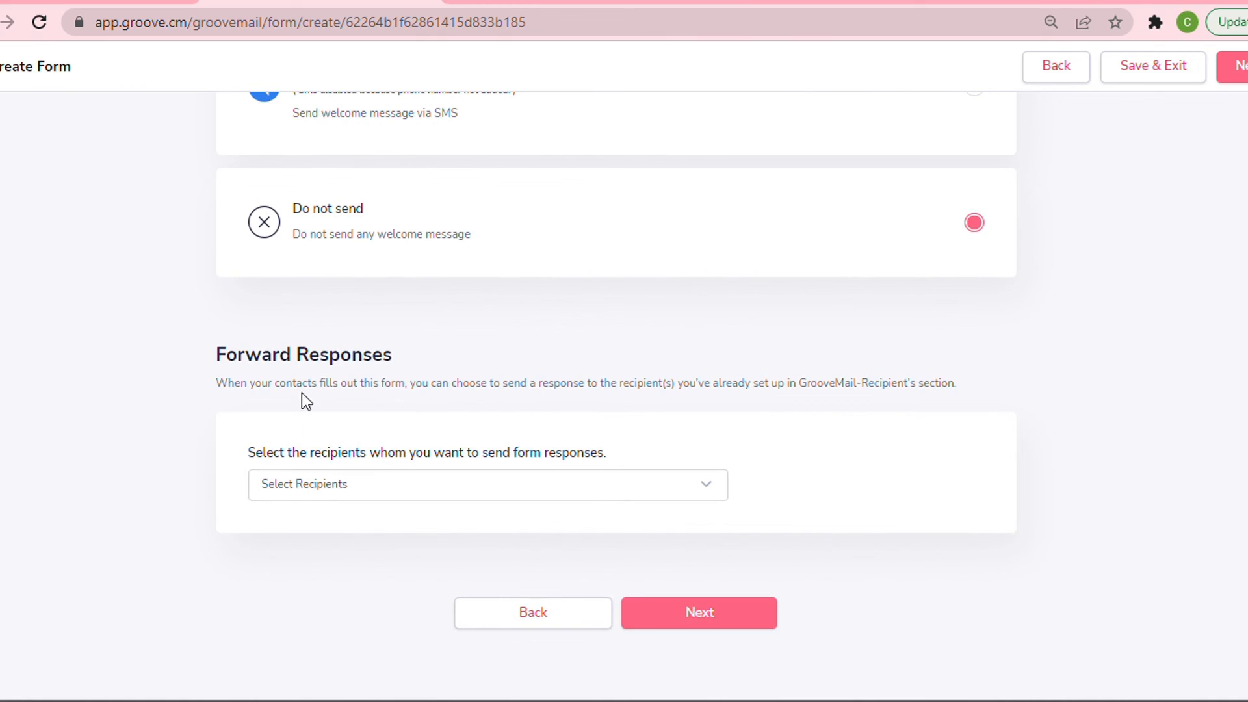
{"action": "left_click", "coordinate": [700, 618]}
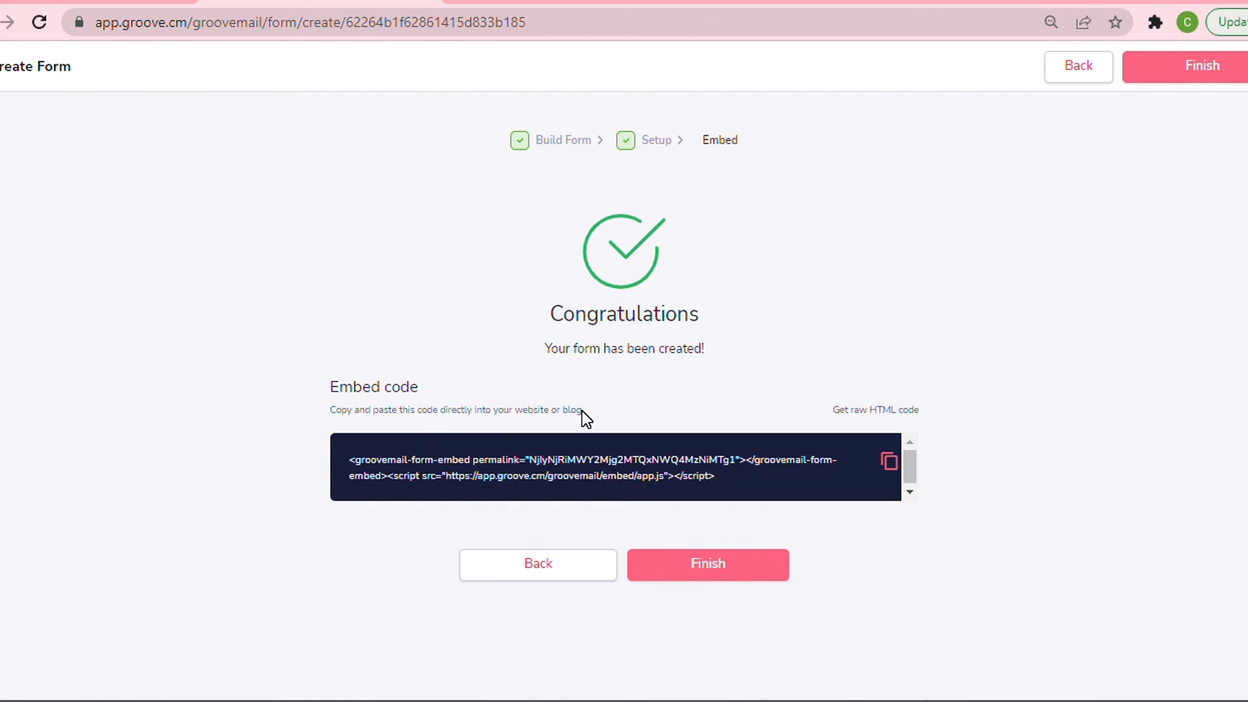
{"action": "left_click", "coordinate": [722, 576]}
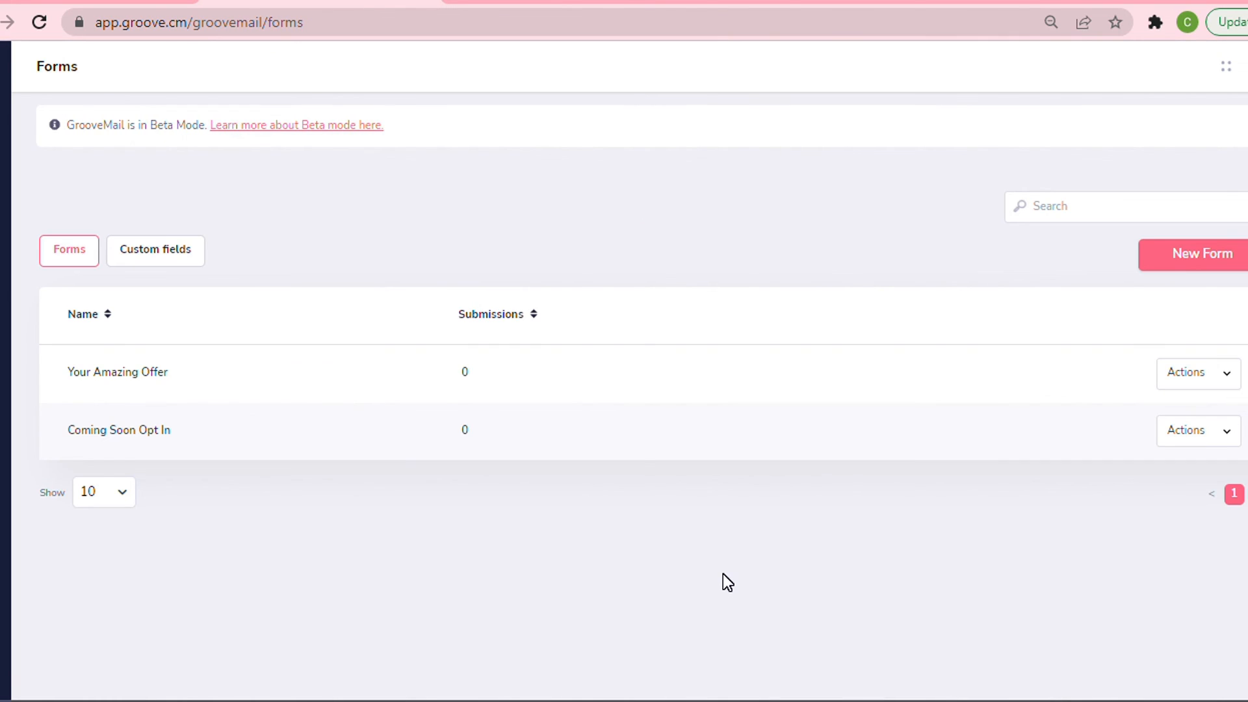